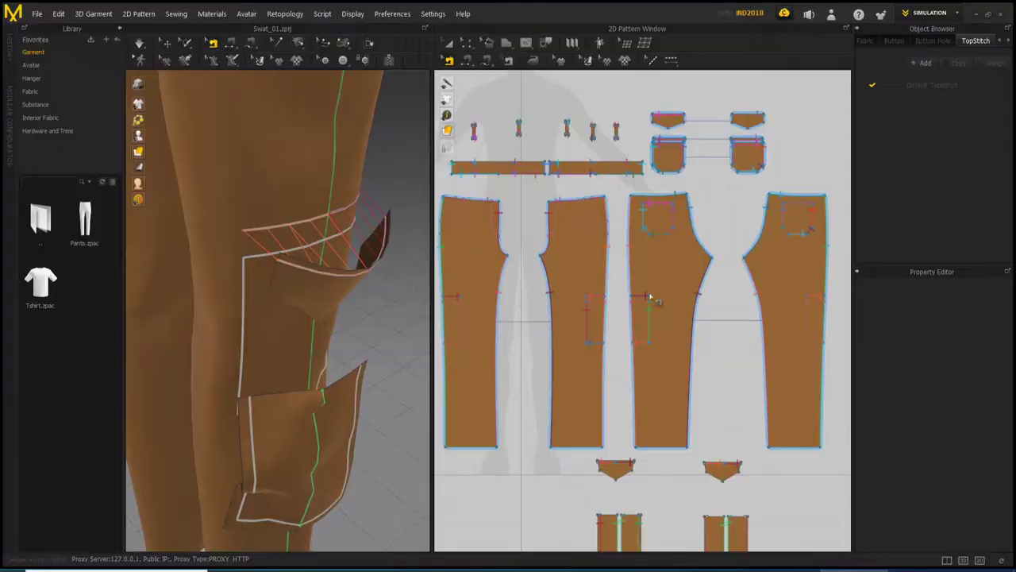
Step: Raise the lower cargo pocket higher up the pant leg using the move gizmo
{"action": "left_click_drag", "start_coordinate": [367, 310], "coordinate": [352, 191]}
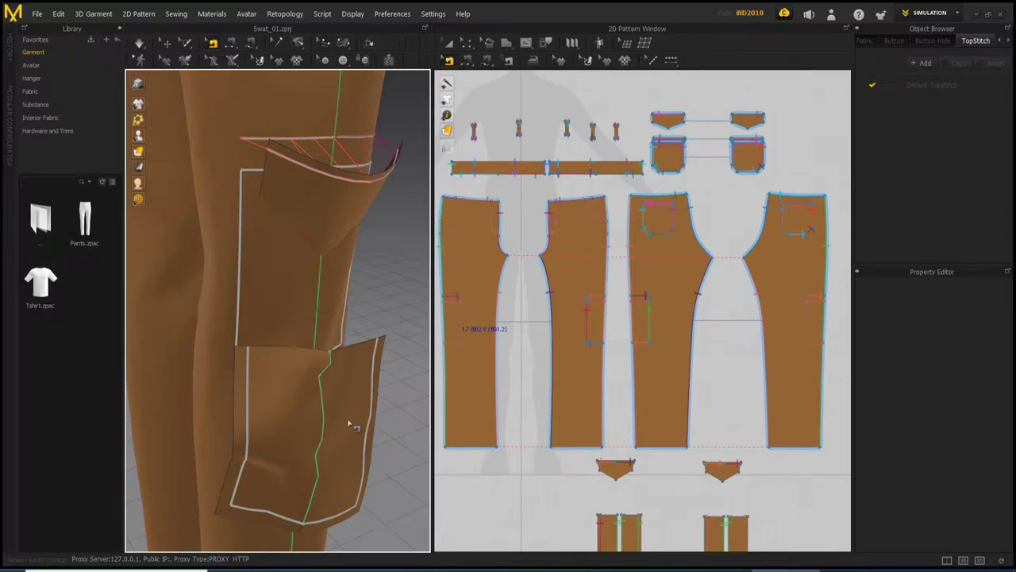
{"action": "left_click", "coordinate": [345, 416]}
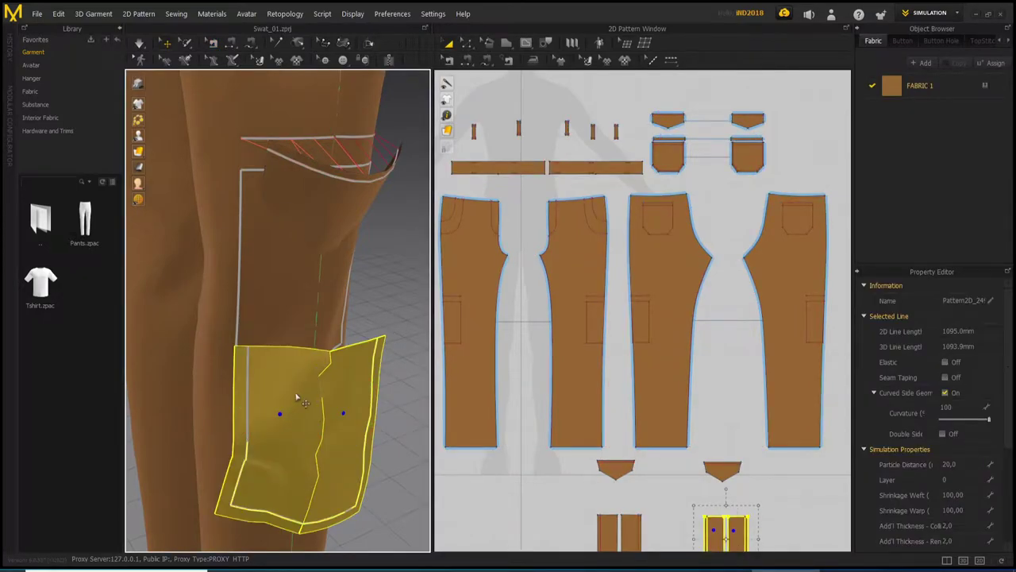
{"action": "left_click", "coordinate": [308, 423]}
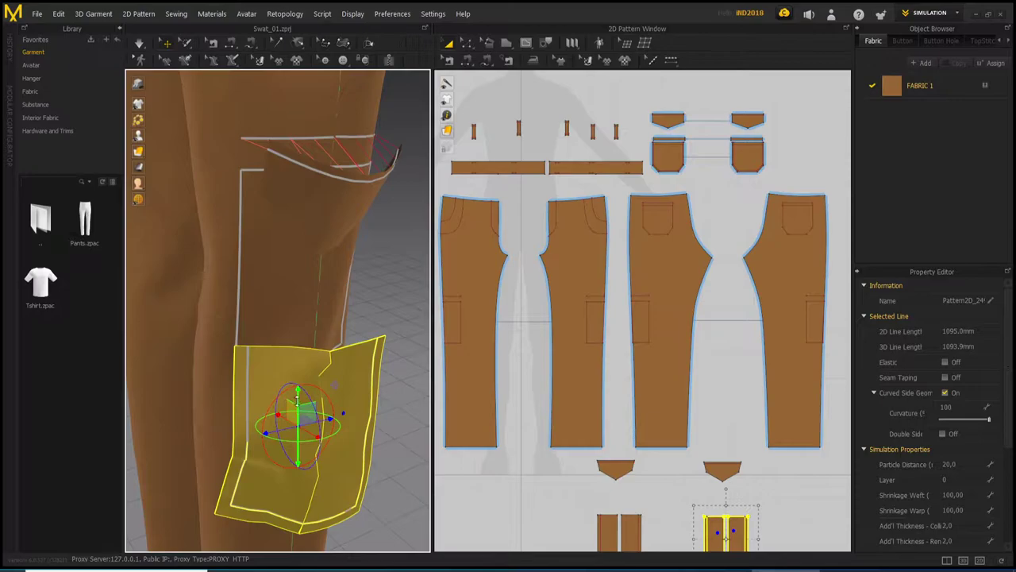
{"action": "left_click_drag", "start_coordinate": [299, 395], "coordinate": [299, 362]}
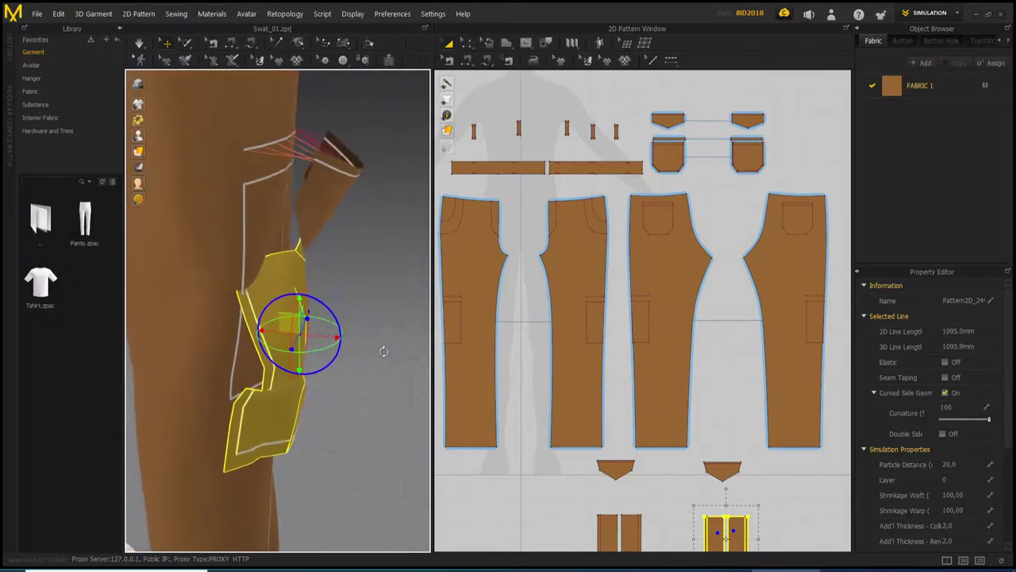
Step: Lift the pocket flap above the pocket, then reselect the pocket
{"action": "mouse_move", "coordinate": [298, 362]}
{"action": "right_mouse_down"}
{"action": "mouse_move", "coordinate": [340, 319]}
{"action": "mouse_move", "coordinate": [294, 296]}
{"action": "mouse_move", "coordinate": [326, 321]}
{"action": "right_mouse_up"}
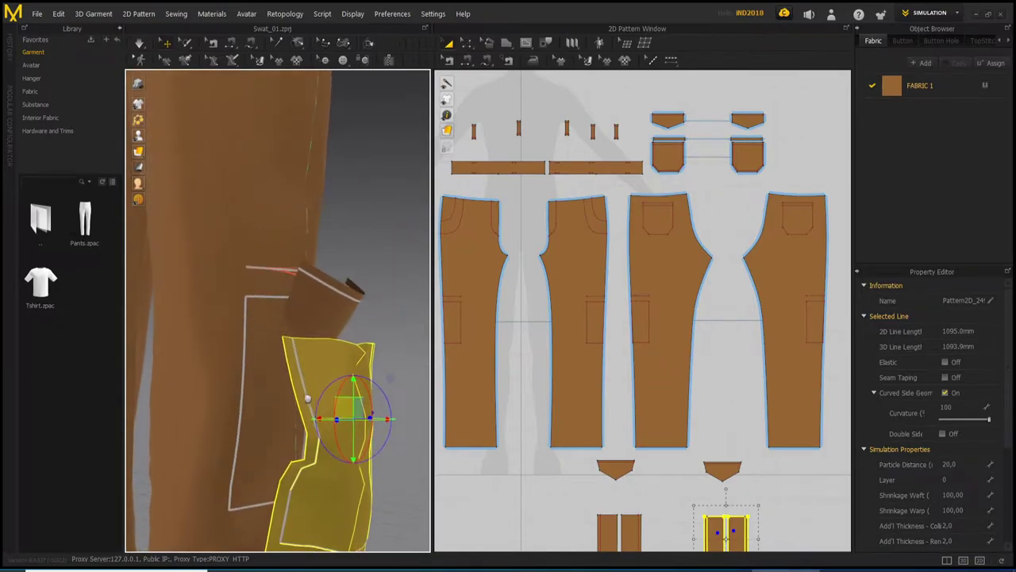
{"action": "left_click", "coordinate": [328, 319]}
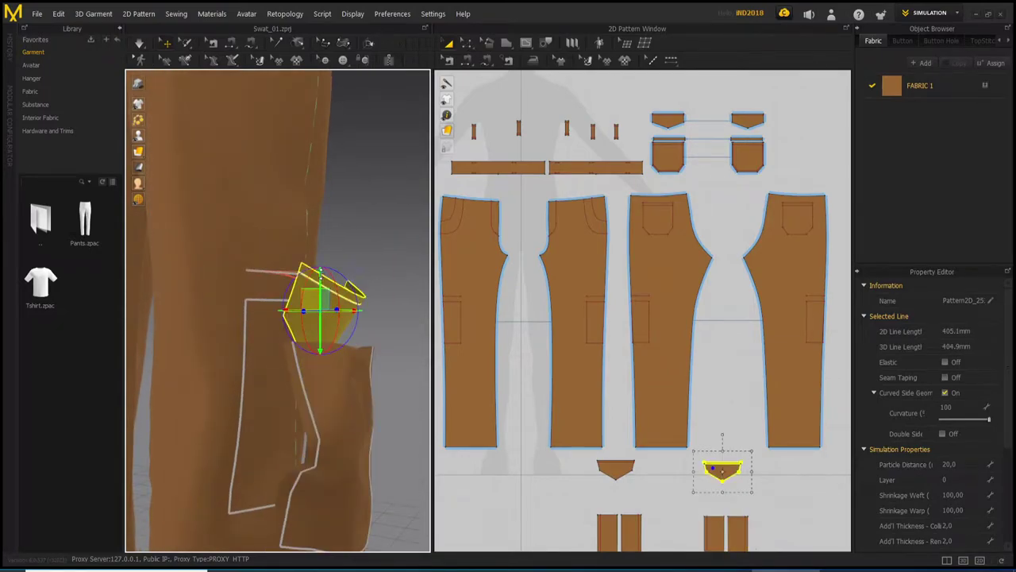
{"action": "left_click_drag", "start_coordinate": [336, 273], "coordinate": [336, 184]}
{"action": "right_click_drag", "start_coordinate": [344, 241], "coordinate": [318, 373]}
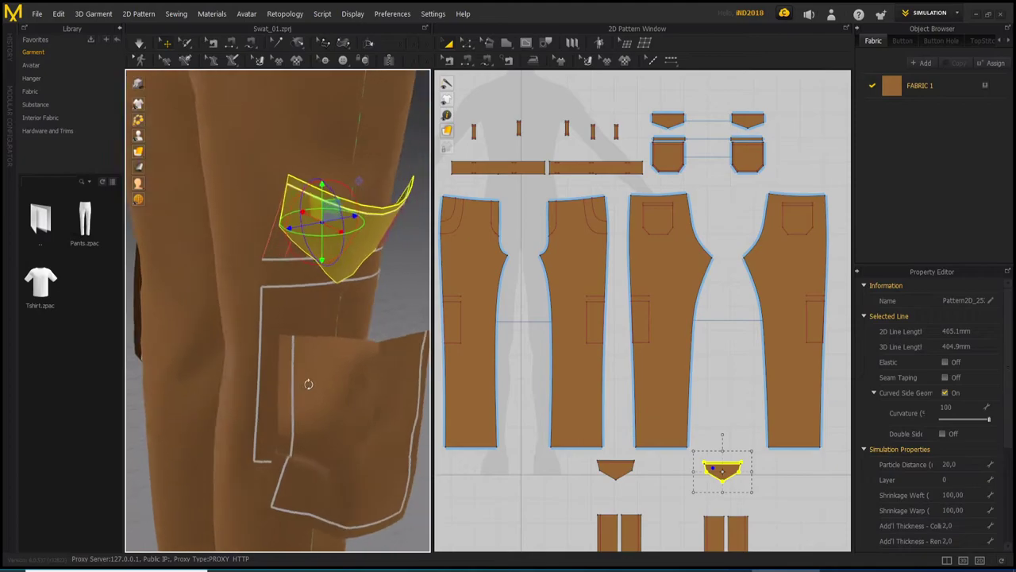
{"action": "left_click", "coordinate": [325, 381]}
Step: Zoom the 2D pattern onto the pocket area and select both gusset rectangles
{"action": "scroll", "coordinate": [566, 325], "scroll_direction": "up", "scroll_amount": 2}
{"action": "scroll", "coordinate": [571, 349], "scroll_direction": "up", "scroll_amount": 2}
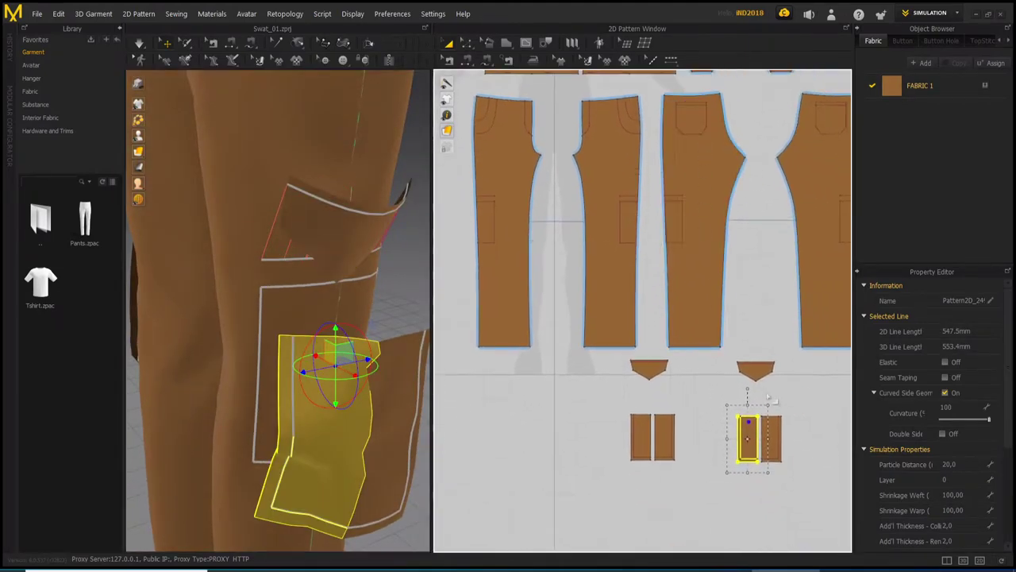
{"action": "scroll", "coordinate": [578, 382], "scroll_direction": "up", "scroll_amount": 2}
{"action": "scroll", "coordinate": [583, 399], "scroll_direction": "up", "scroll_amount": 2}
{"action": "middle_click_drag", "start_coordinate": [583, 399], "coordinate": [675, 409]}
{"action": "scroll", "coordinate": [682, 407], "scroll_direction": "up", "scroll_amount": 3}
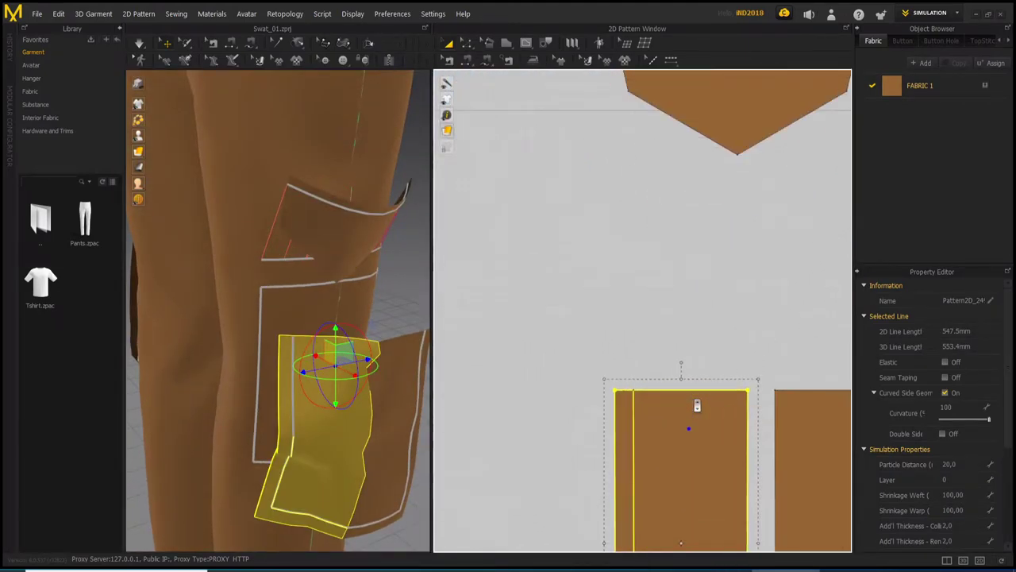
{"action": "scroll", "coordinate": [682, 407], "scroll_direction": "down", "scroll_amount": 3}
{"action": "scroll", "coordinate": [685, 406], "scroll_direction": "up", "scroll_amount": 1}
{"action": "left_click", "coordinate": [784, 366]}
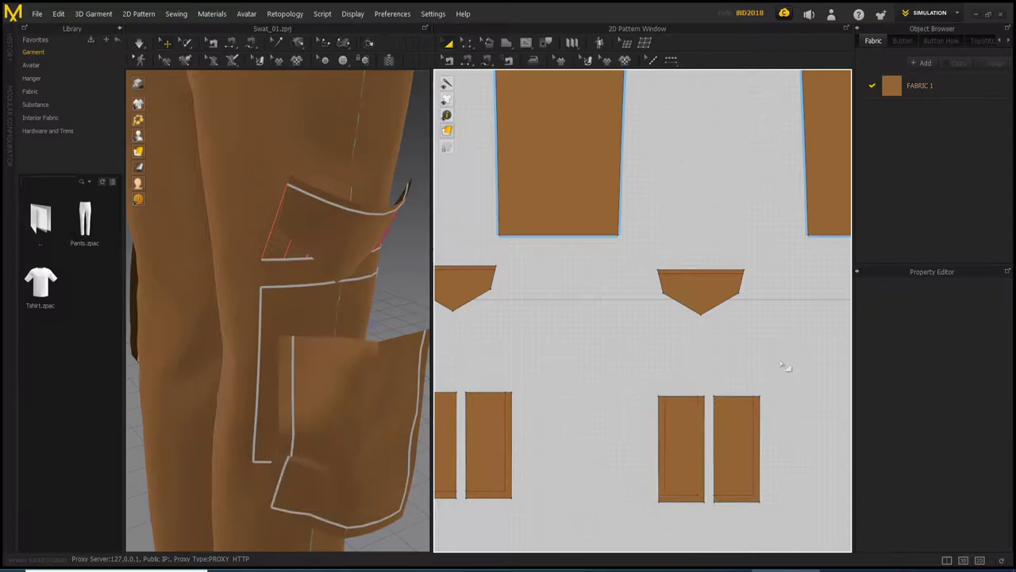
{"action": "left_click", "coordinate": [720, 428]}
{"action": "left_click", "coordinate": [683, 431], "text": "shift"}
Step: Select the 3D pocket and pant leg, center their patterns, then clear the selection
{"action": "scroll", "coordinate": [753, 385], "scroll_direction": "down", "scroll_amount": 3}
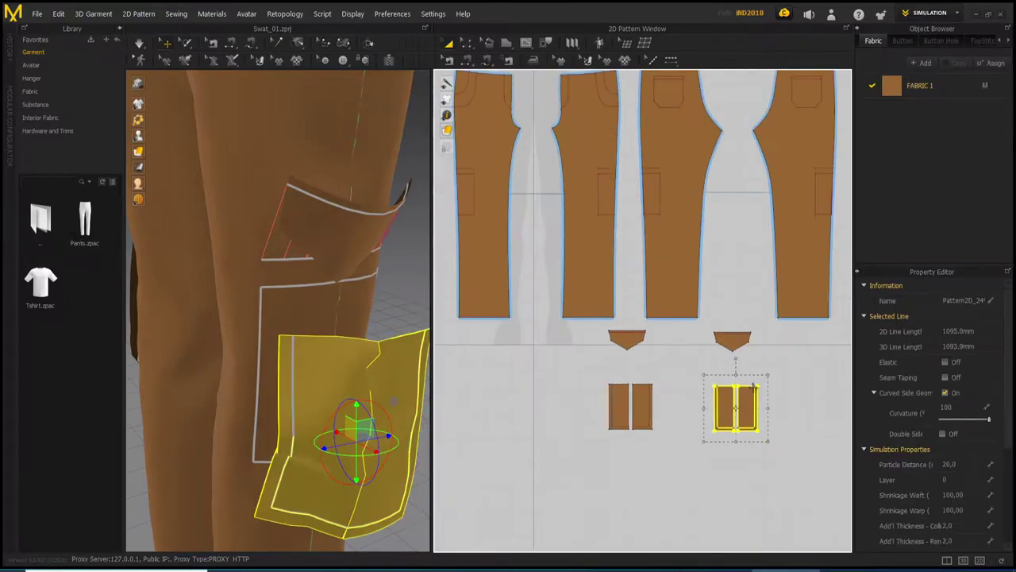
{"action": "scroll", "coordinate": [718, 469], "scroll_direction": "down", "scroll_amount": 3}
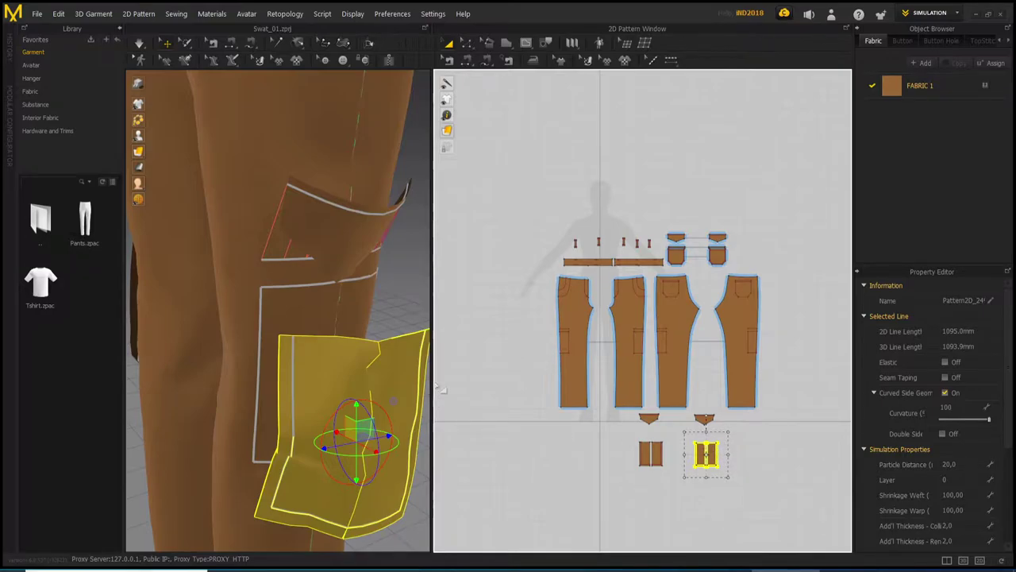
{"action": "scroll", "coordinate": [582, 383], "scroll_direction": "down", "scroll_amount": 2}
{"action": "scroll", "coordinate": [659, 420], "scroll_direction": "up", "scroll_amount": 5}
{"action": "left_click", "coordinate": [578, 441]}
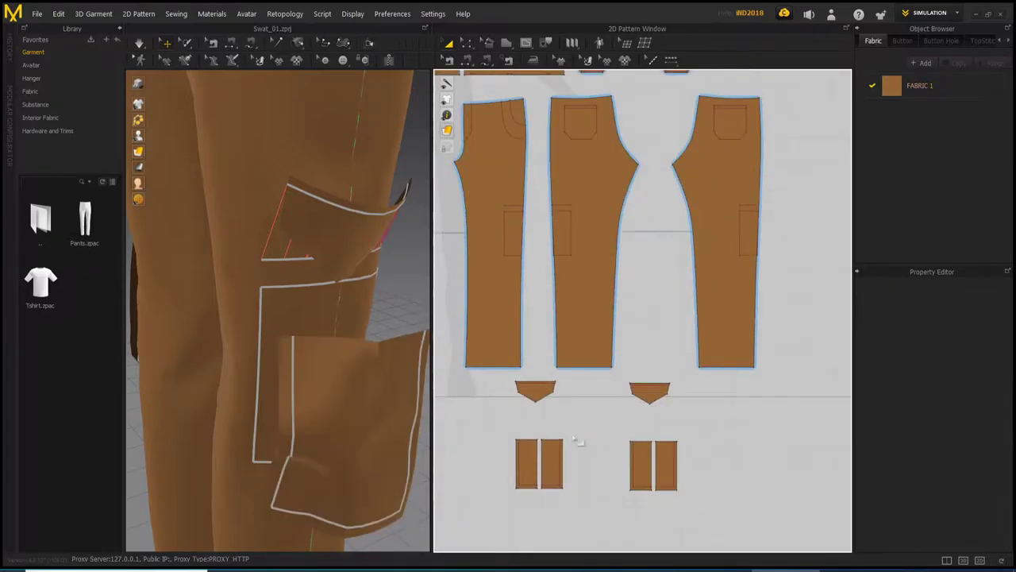
{"action": "left_click", "coordinate": [309, 426]}
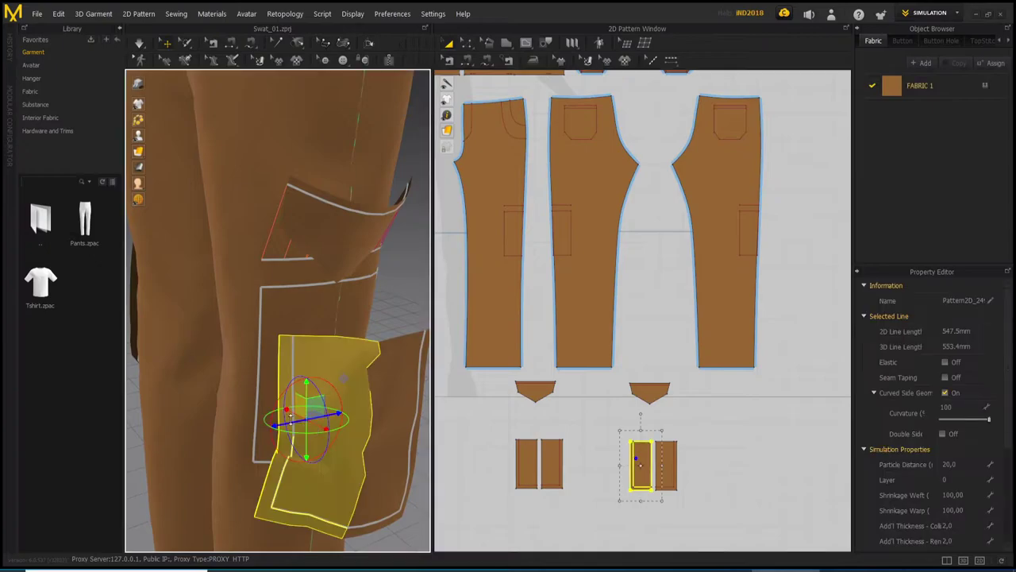
{"action": "left_click", "coordinate": [261, 372], "text": "shift"}
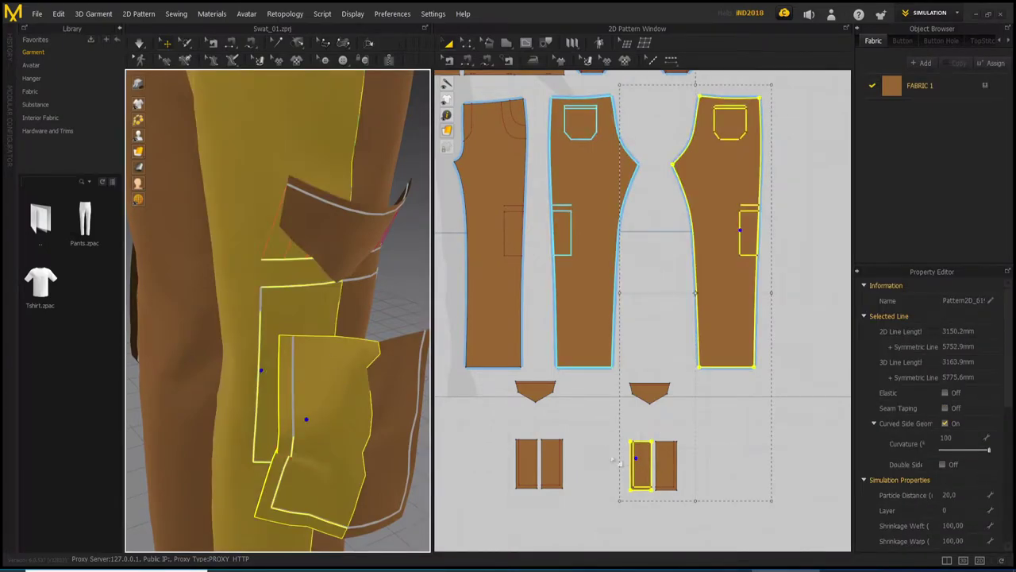
{"action": "middle_click_drag", "start_coordinate": [645, 479], "coordinate": [639, 403]}
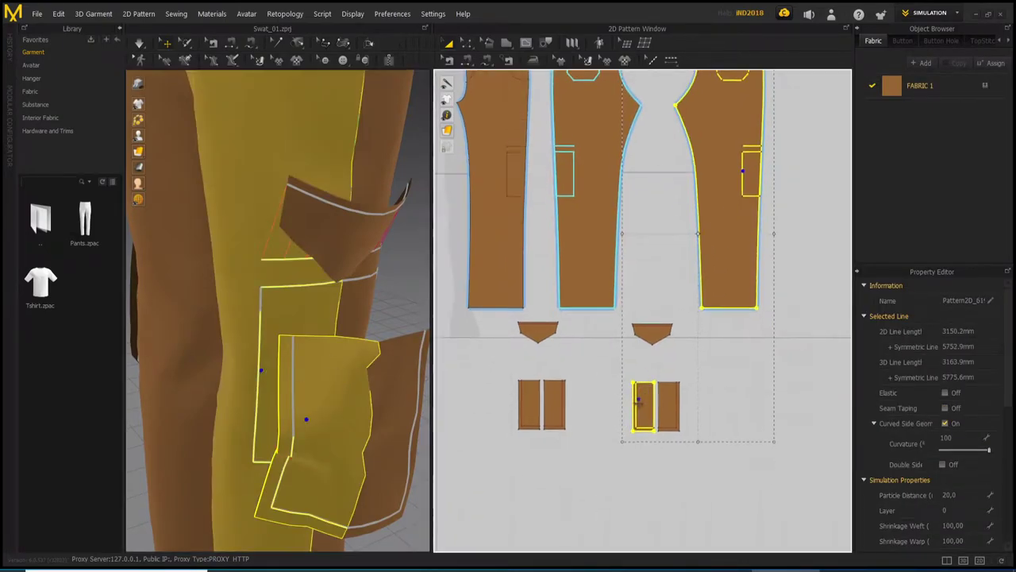
{"action": "scroll", "coordinate": [639, 407], "scroll_direction": "up", "scroll_amount": 5}
{"action": "left_click", "coordinate": [545, 389]}
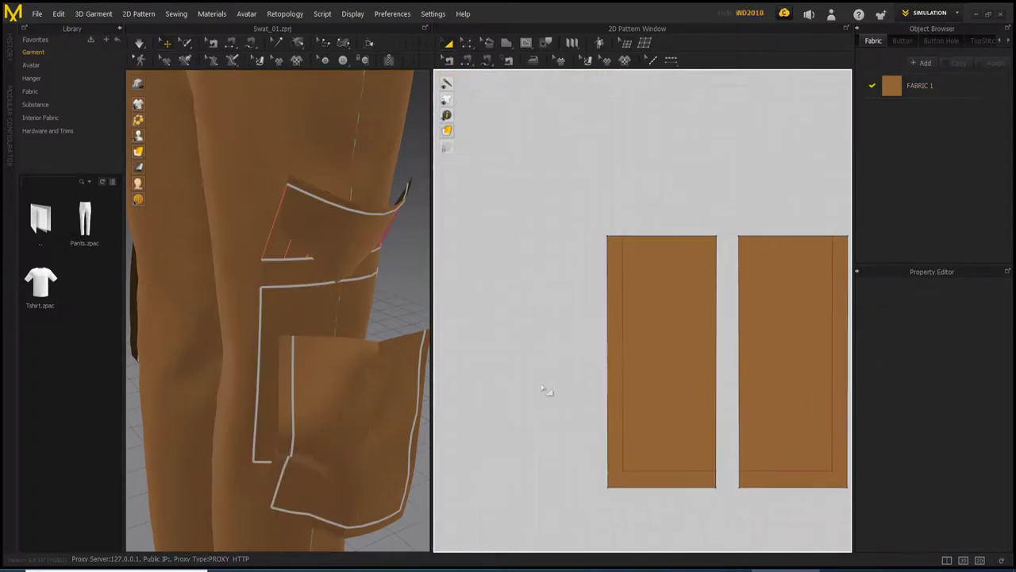
Step: With segment sewing (I), trace the gusset's L-shaped edge from its bottom corner toward the pant pocket outline
{"action": "key", "text": "i"}
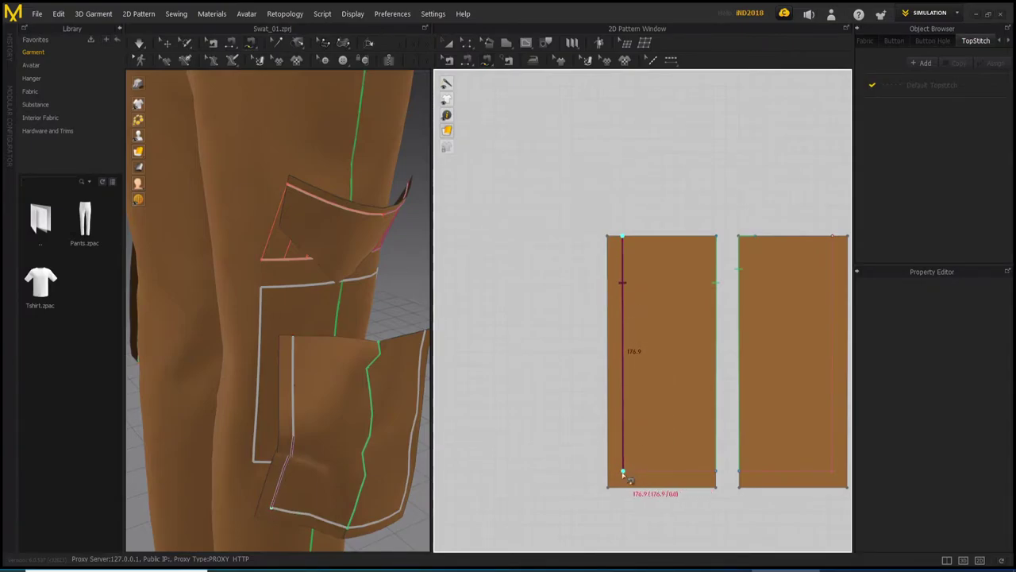
{"action": "left_click", "coordinate": [623, 473]}
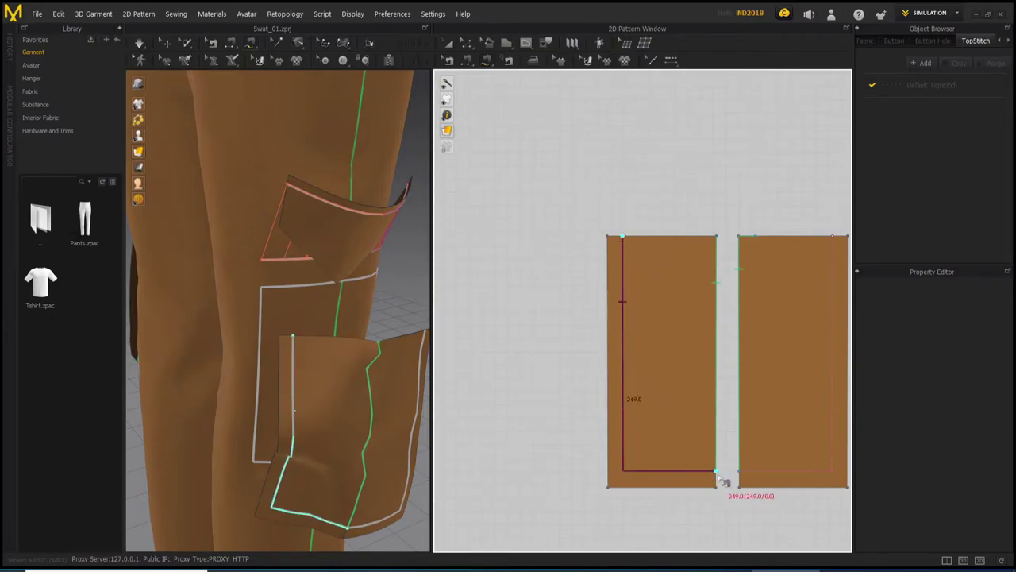
{"action": "middle_click_drag", "start_coordinate": [728, 229], "coordinate": [691, 325]}
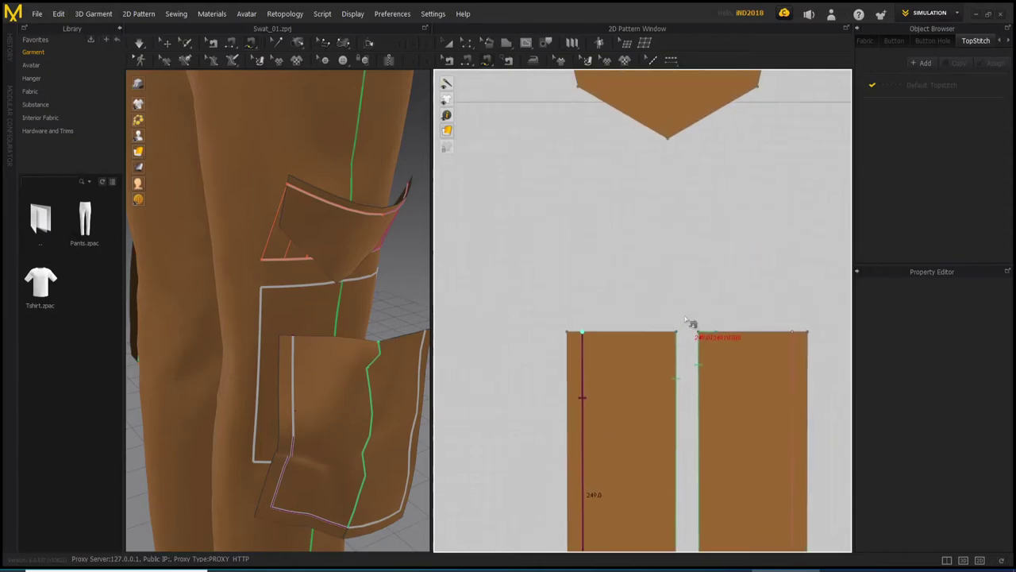
{"action": "scroll", "coordinate": [699, 302], "scroll_direction": "down", "scroll_amount": 5}
{"action": "scroll", "coordinate": [715, 290], "scroll_direction": "up", "scroll_amount": 2}
{"action": "scroll", "coordinate": [723, 268], "scroll_direction": "up", "scroll_amount": 6}
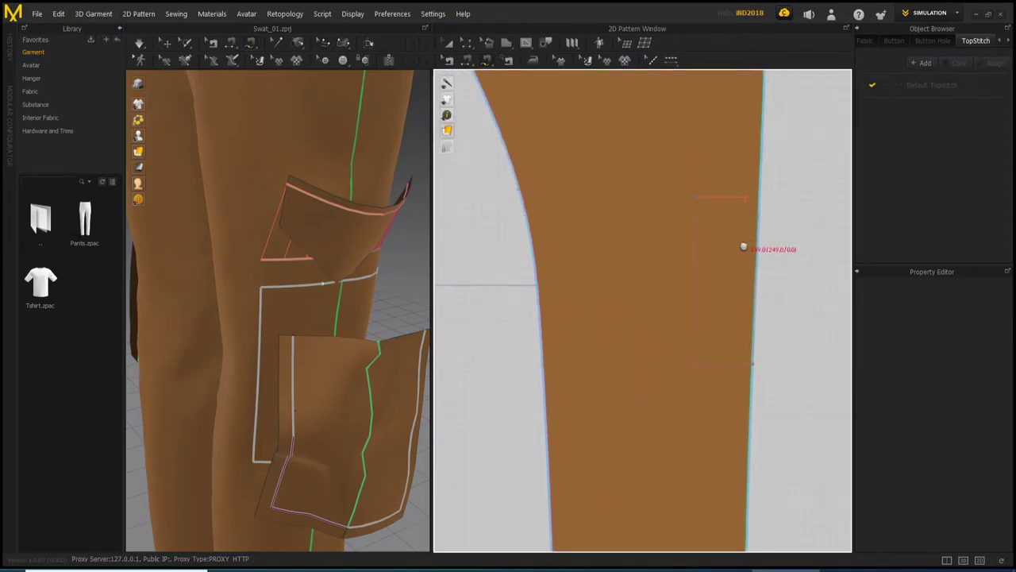
{"action": "middle_click_drag", "start_coordinate": [744, 247], "coordinate": [748, 267]}
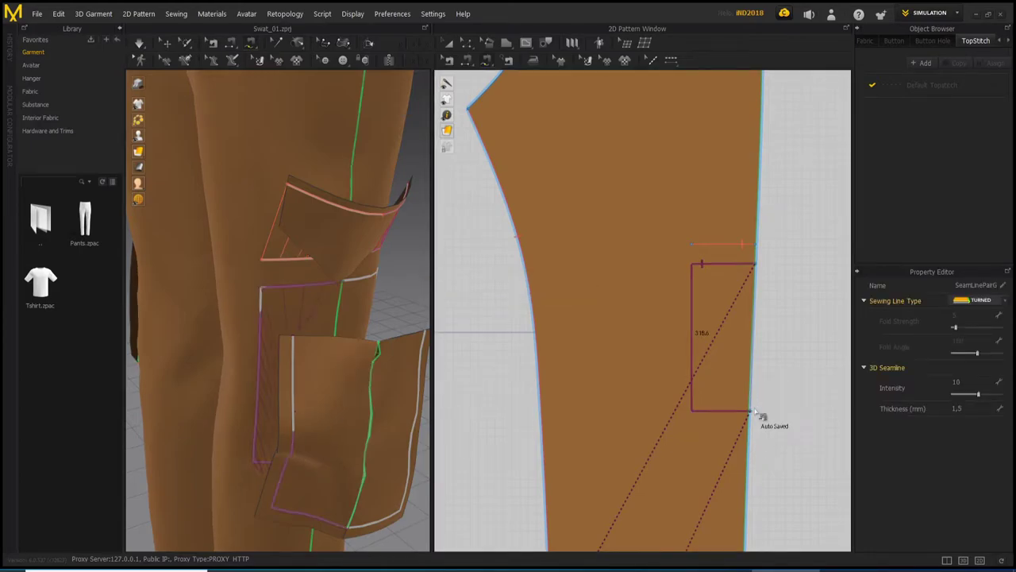
Step: Sew the first gusset strip's edge to a 242.2-long stretch of the leg's pocket outline
{"action": "middle_click_drag", "start_coordinate": [714, 406], "coordinate": [687, 291]}
{"action": "mouse_move", "coordinate": [327, 406]}
{"action": "right_mouse_down"}
{"action": "mouse_move", "coordinate": [420, 374]}
{"action": "mouse_move", "coordinate": [437, 265]}
{"action": "mouse_move", "coordinate": [295, 388]}
{"action": "mouse_move", "coordinate": [318, 411]}
{"action": "mouse_move", "coordinate": [325, 400]}
{"action": "right_mouse_up"}
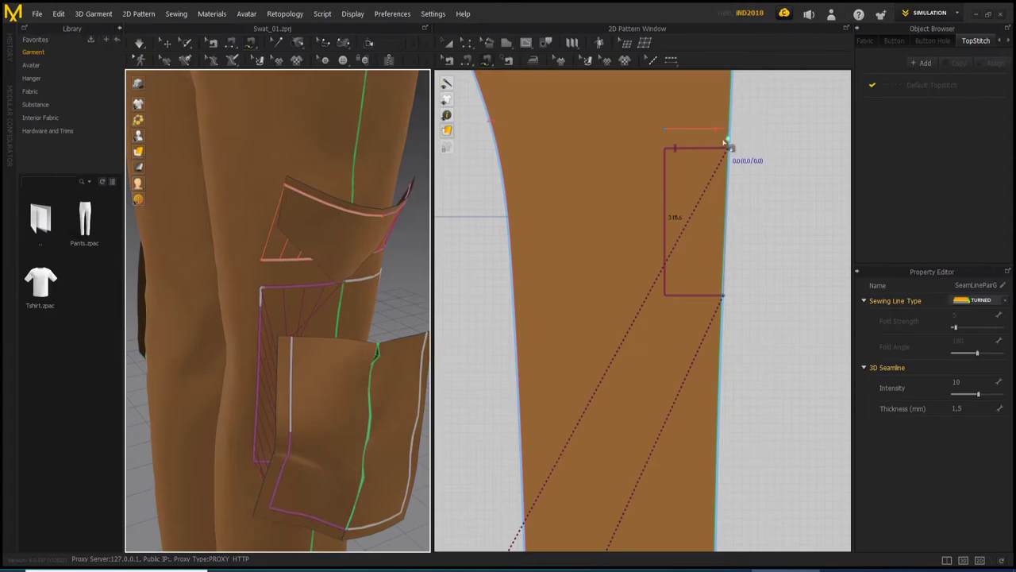
{"action": "right_click_drag", "start_coordinate": [727, 145], "coordinate": [723, 194]}
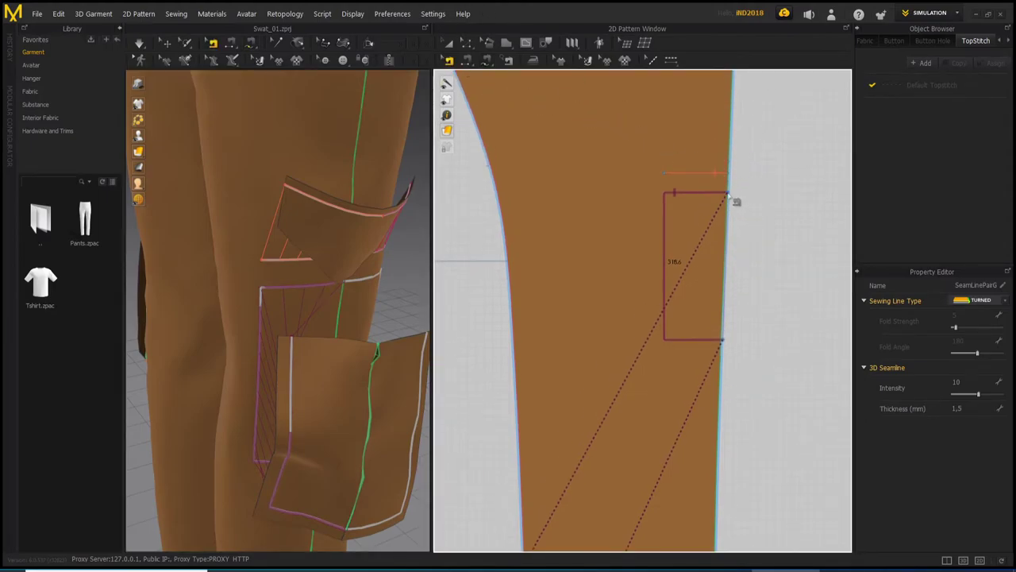
{"action": "scroll", "coordinate": [683, 320], "scroll_direction": "down", "scroll_amount": 2}
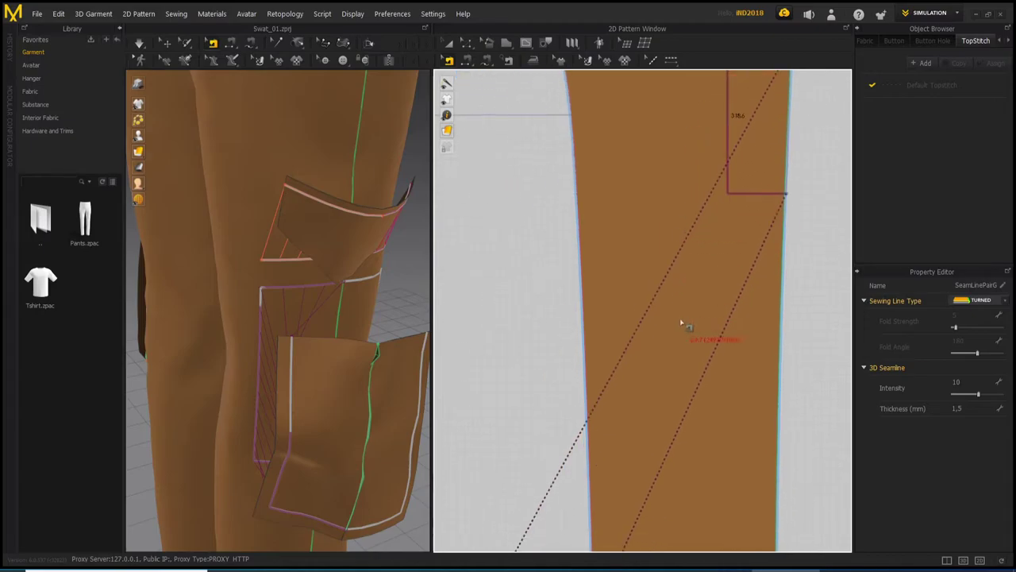
{"action": "scroll", "coordinate": [688, 318], "scroll_direction": "down", "scroll_amount": 3}
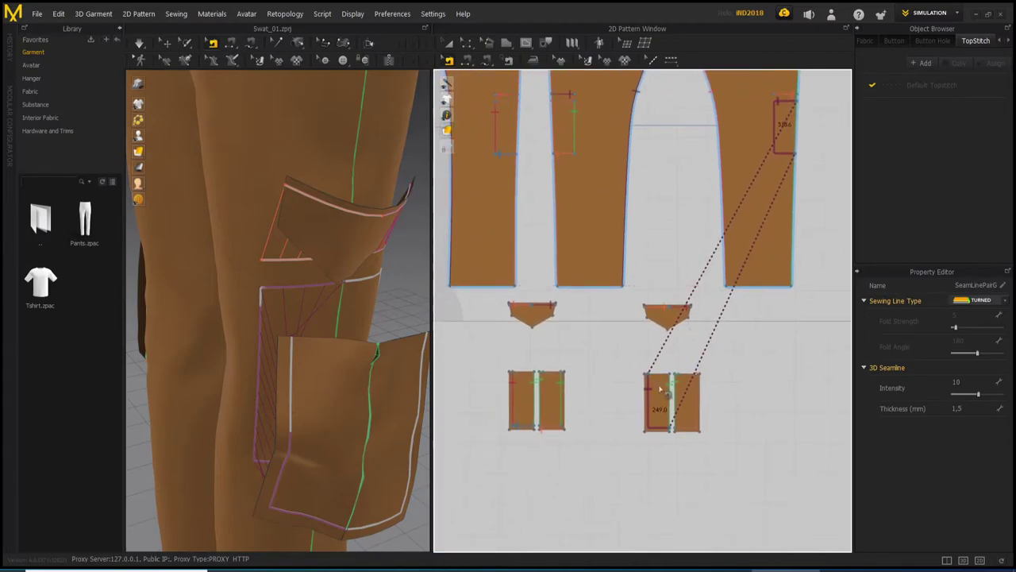
{"action": "scroll", "coordinate": [660, 385], "scroll_direction": "up", "scroll_amount": 2}
{"action": "scroll", "coordinate": [650, 397], "scroll_direction": "up", "scroll_amount": 2}
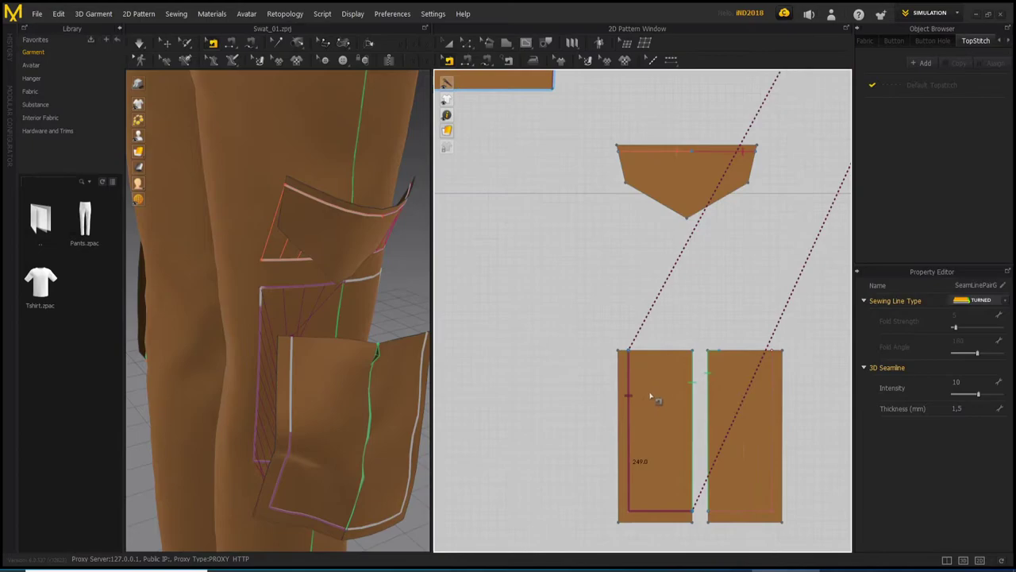
{"action": "middle_click_drag", "start_coordinate": [649, 412], "coordinate": [659, 373]}
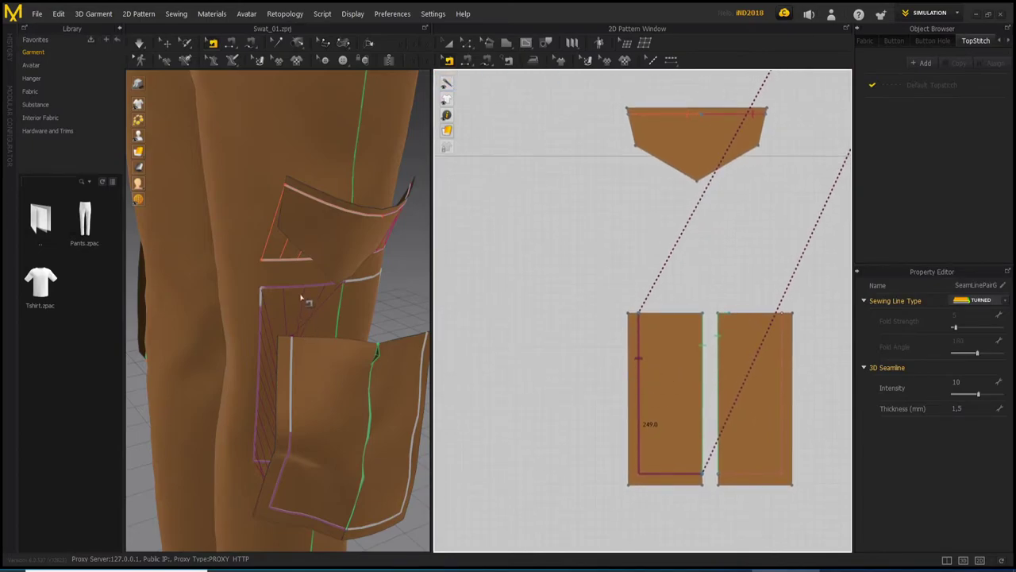
{"action": "middle_click_drag", "start_coordinate": [693, 141], "coordinate": [717, 215]}
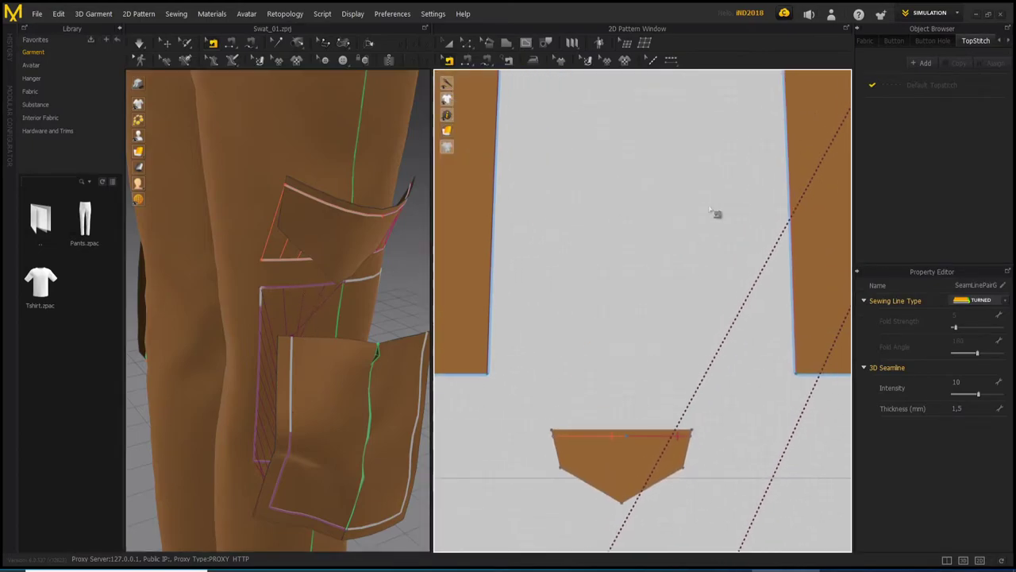
{"action": "scroll", "coordinate": [751, 241], "scroll_direction": "up", "scroll_amount": 3}
{"action": "scroll", "coordinate": [691, 307], "scroll_direction": "up", "scroll_amount": 2}
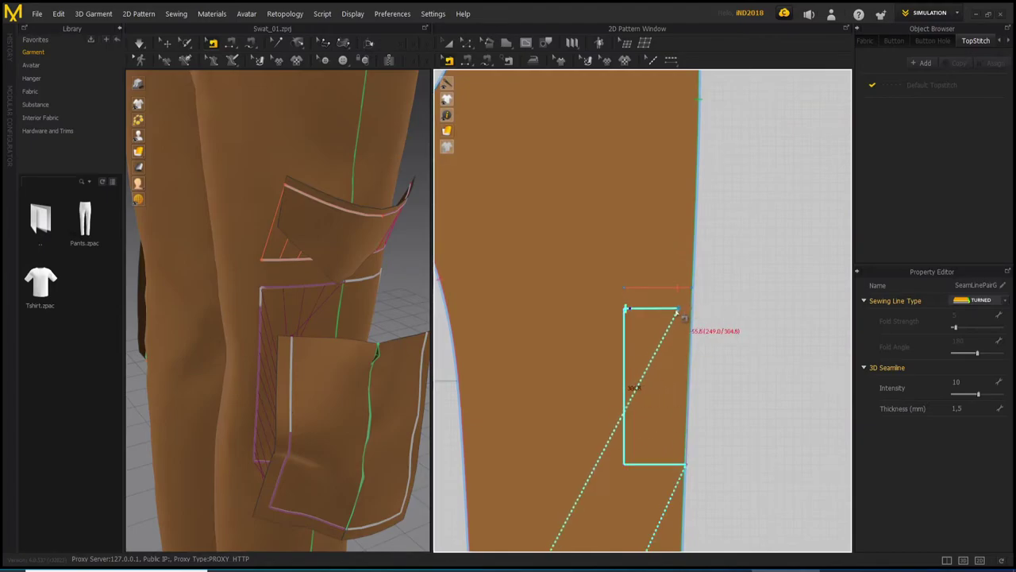
{"action": "left_click", "coordinate": [626, 309]}
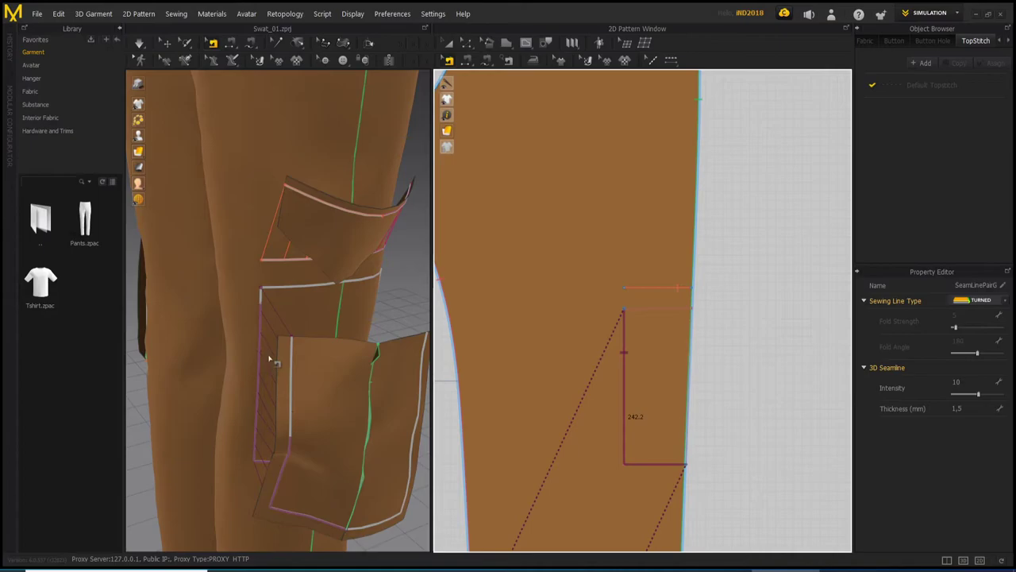
{"action": "mouse_move", "coordinate": [270, 360]}
{"action": "right_mouse_down"}
{"action": "mouse_move", "coordinate": [356, 211]}
{"action": "mouse_move", "coordinate": [308, 329]}
{"action": "right_mouse_up"}
{"action": "scroll", "coordinate": [664, 348], "scroll_direction": "down", "scroll_amount": 1}
Step: Start a seam on the second gusset strip's 249.0-long edge at its top corner
{"action": "scroll", "coordinate": [665, 349], "scroll_direction": "down", "scroll_amount": 2}
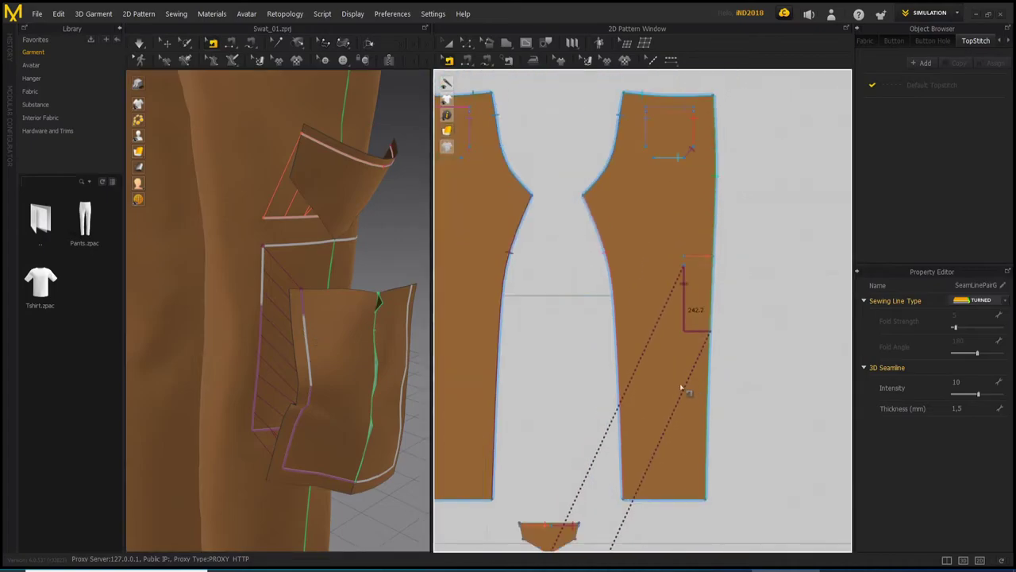
{"action": "scroll", "coordinate": [665, 348], "scroll_direction": "down", "scroll_amount": 2}
{"action": "scroll", "coordinate": [664, 348], "scroll_direction": "up", "scroll_amount": 3}
{"action": "scroll", "coordinate": [665, 348], "scroll_direction": "up", "scroll_amount": 1}
{"action": "scroll", "coordinate": [651, 416], "scroll_direction": "up", "scroll_amount": 1}
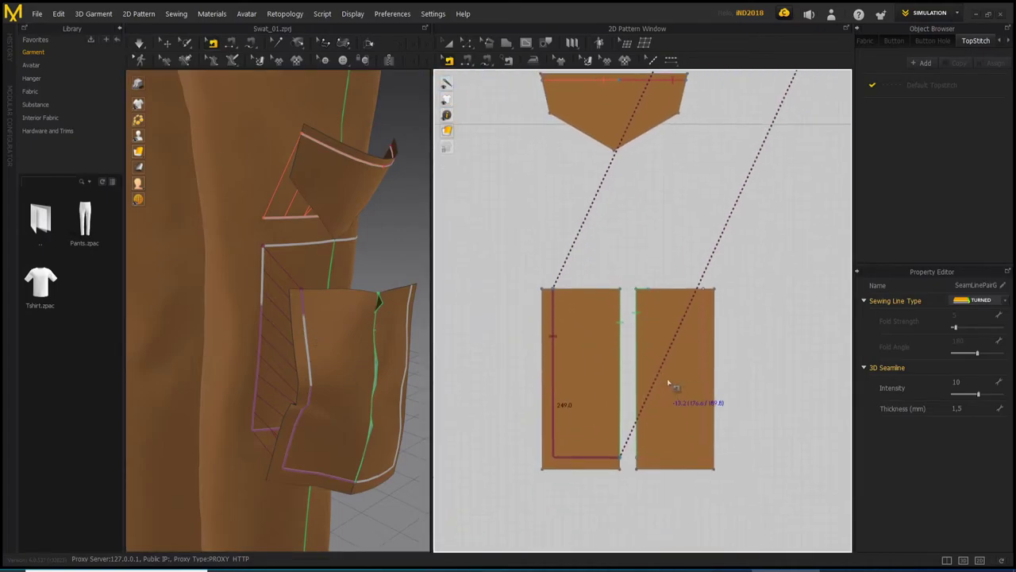
{"action": "scroll", "coordinate": [669, 386], "scroll_direction": "up", "scroll_amount": 1}
{"action": "scroll", "coordinate": [654, 341], "scroll_direction": "up", "scroll_amount": 1}
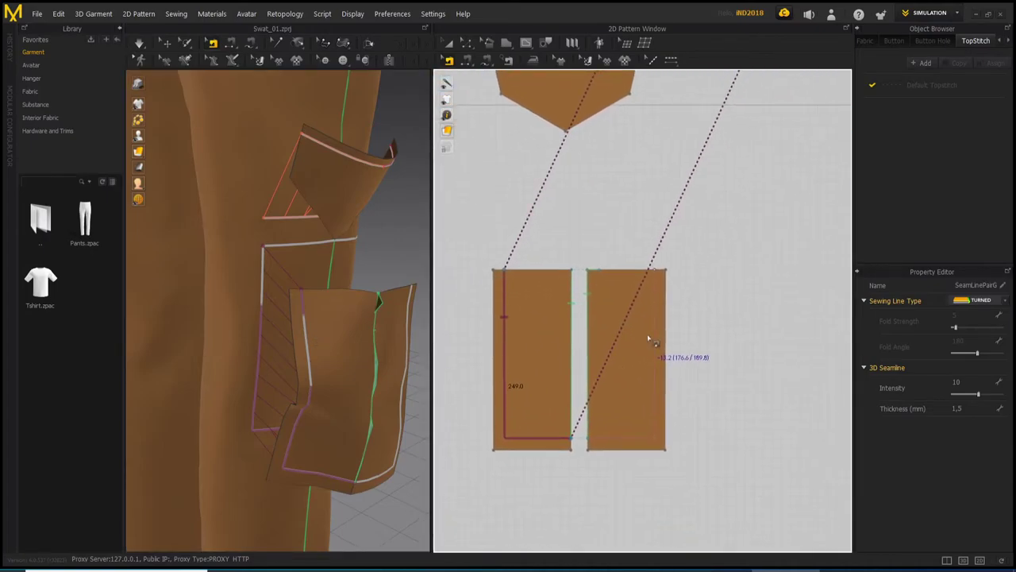
{"action": "left_click", "coordinate": [655, 270]}
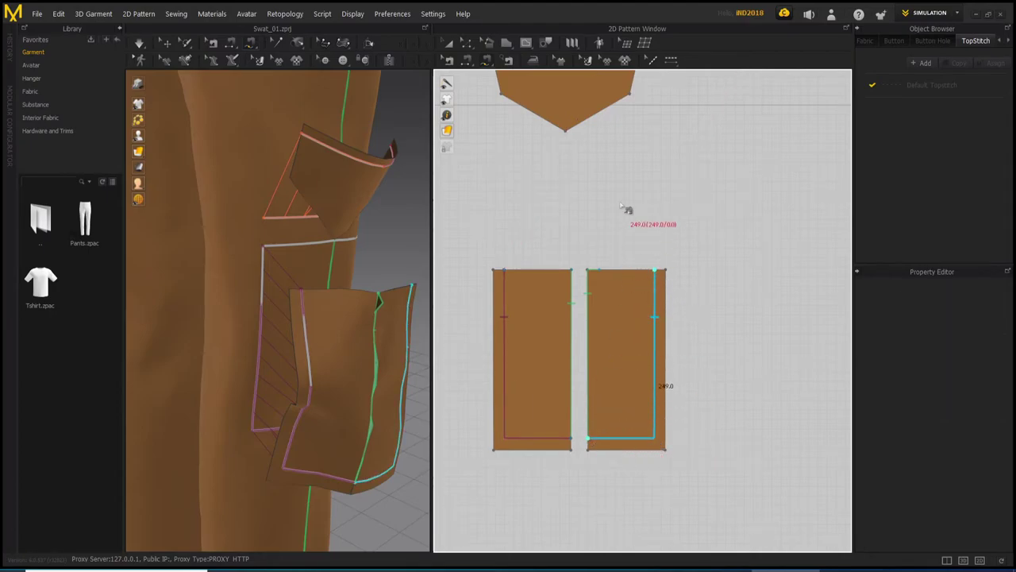
Step: Join it to a 241.6-long stretch of the pocket outline on the pants piece
{"action": "scroll", "coordinate": [717, 313], "scroll_direction": "down", "scroll_amount": 1}
{"action": "scroll", "coordinate": [717, 312], "scroll_direction": "down", "scroll_amount": 3}
{"action": "scroll", "coordinate": [625, 299], "scroll_direction": "up", "scroll_amount": 2}
{"action": "scroll", "coordinate": [662, 333], "scroll_direction": "up", "scroll_amount": 3}
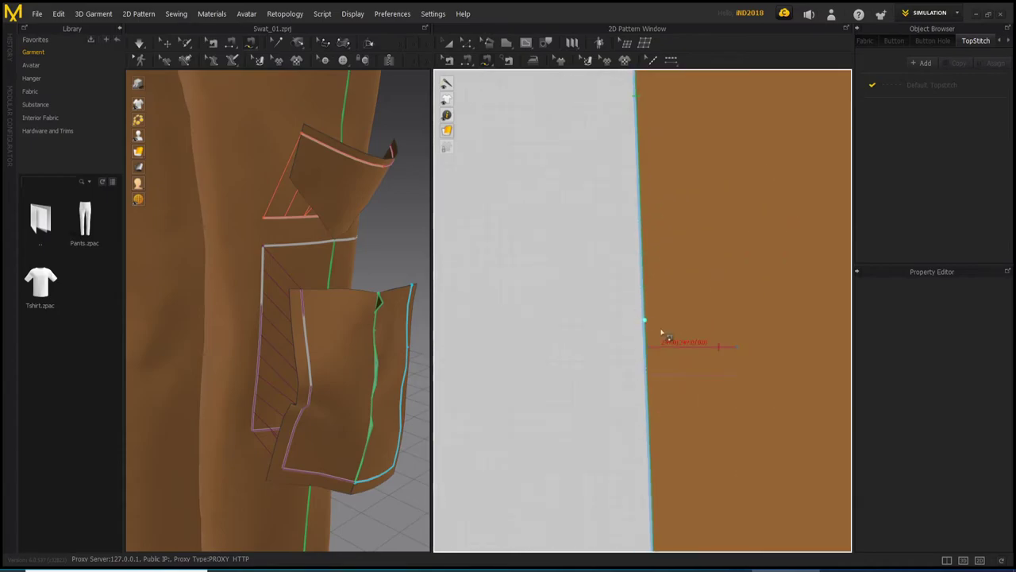
{"action": "scroll", "coordinate": [711, 262], "scroll_direction": "up", "scroll_amount": 1}
{"action": "left_click", "coordinate": [714, 248]}
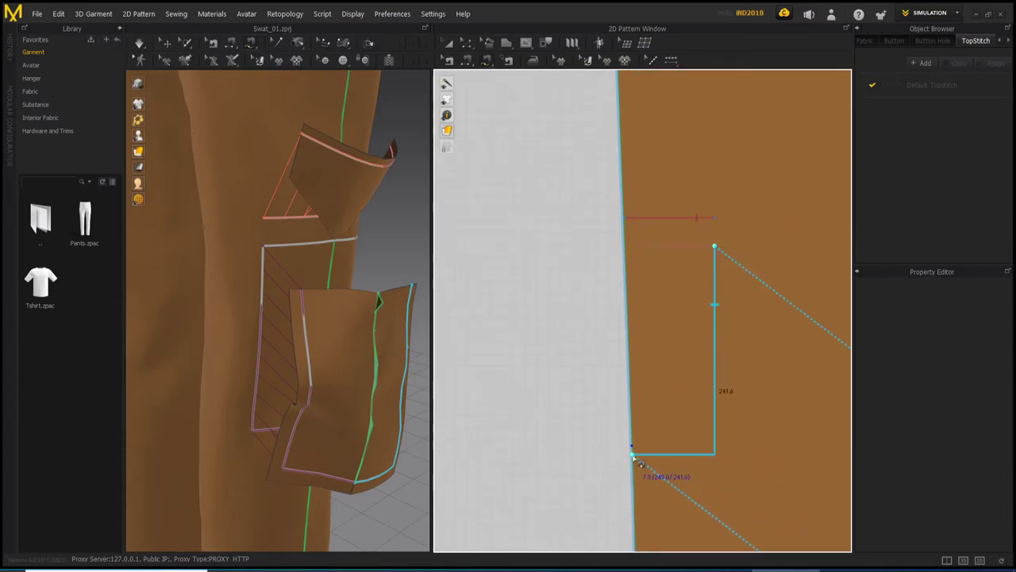
{"action": "left_click", "coordinate": [632, 457]}
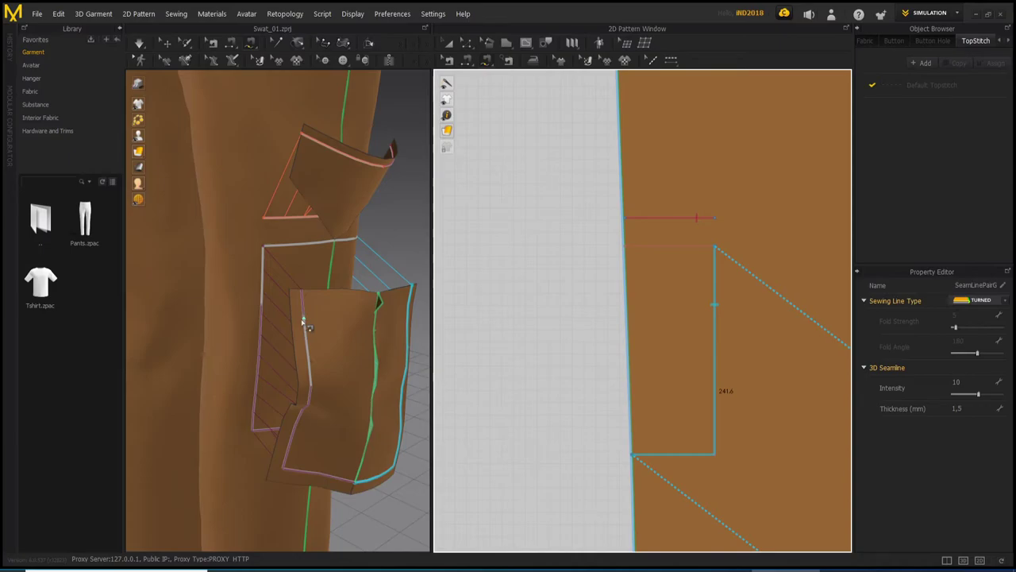
{"action": "middle_click_drag", "start_coordinate": [617, 309], "coordinate": [576, 290]}
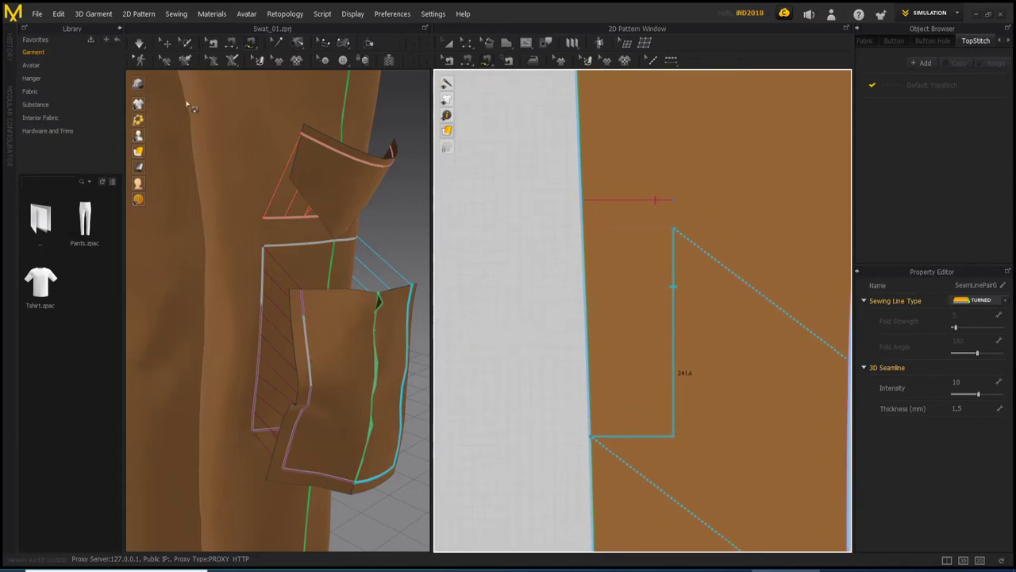
Step: Select the side pocket with Select/Move (A) and simulate so it drapes onto the leg
{"action": "key", "text": "a"}
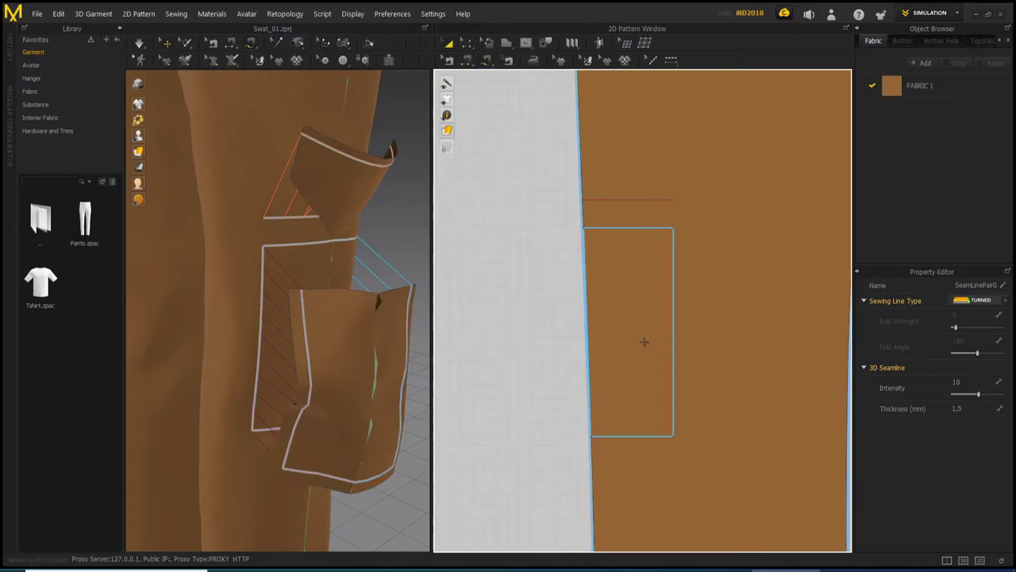
{"action": "scroll", "coordinate": [322, 281], "scroll_direction": "up", "scroll_amount": 2}
{"action": "left_click", "coordinate": [318, 290]}
{"action": "mouse_move", "coordinate": [314, 334]}
{"action": "right_mouse_down"}
{"action": "mouse_move", "coordinate": [348, 221]}
{"action": "mouse_move", "coordinate": [415, 350]}
{"action": "right_mouse_up"}
{"action": "right_click_drag", "start_coordinate": [332, 340], "coordinate": [326, 328]}
{"action": "key", "text": "space"}
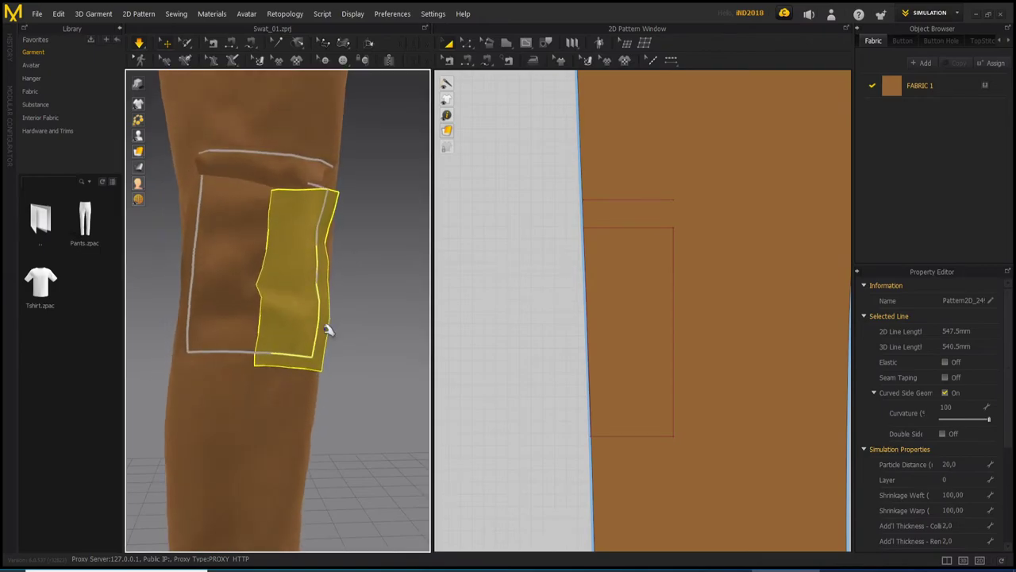
Step: Drag the pocket flap down into place over the pocket, then clear the selection
{"action": "mouse_move", "coordinate": [290, 186]}
{"action": "right_mouse_down"}
{"action": "mouse_move", "coordinate": [309, 197]}
{"action": "mouse_move", "coordinate": [273, 253]}
{"action": "right_mouse_up"}
{"action": "mouse_move", "coordinate": [210, 198]}
{"action": "right_mouse_down"}
{"action": "mouse_move", "coordinate": [175, 193]}
{"action": "mouse_move", "coordinate": [370, 313]}
{"action": "mouse_move", "coordinate": [324, 270]}
{"action": "right_mouse_up"}
{"action": "left_click", "coordinate": [324, 270]}
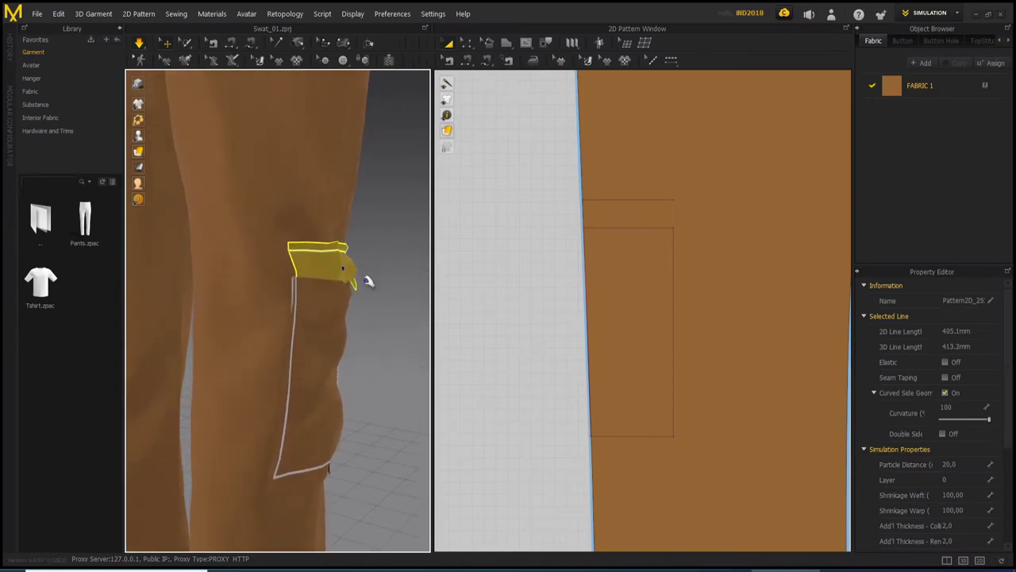
{"action": "mouse_move", "coordinate": [340, 277]}
{"action": "left_mouse_down"}
{"action": "mouse_move", "coordinate": [407, 225]}
{"action": "mouse_move", "coordinate": [379, 234]}
{"action": "left_mouse_up"}
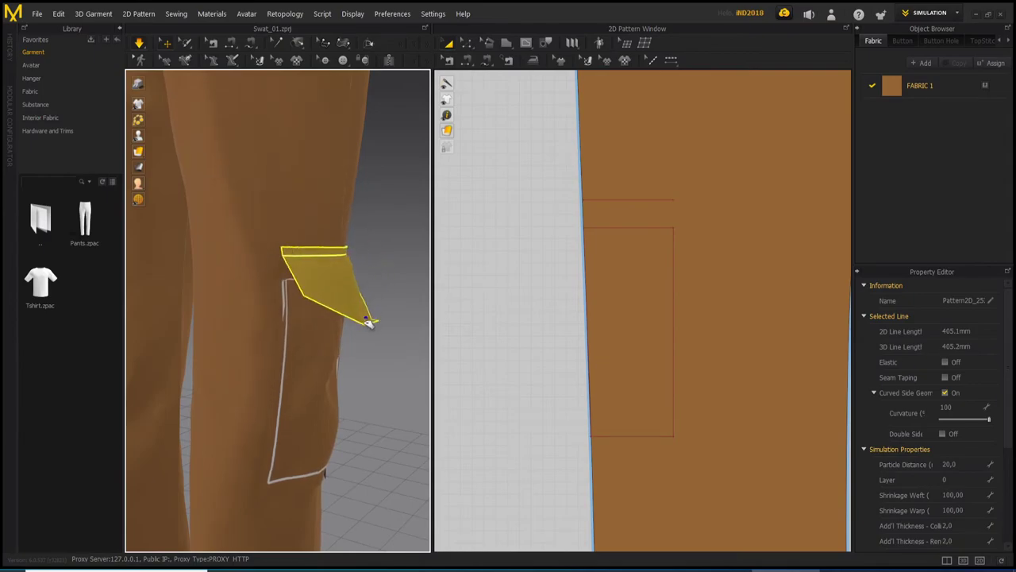
{"action": "left_click_drag", "start_coordinate": [379, 235], "coordinate": [354, 369]}
{"action": "mouse_move", "coordinate": [353, 369]}
{"action": "right_mouse_down"}
{"action": "mouse_move", "coordinate": [265, 364]}
{"action": "mouse_move", "coordinate": [235, 347]}
{"action": "mouse_move", "coordinate": [294, 351]}
{"action": "mouse_move", "coordinate": [211, 358]}
{"action": "mouse_move", "coordinate": [242, 345]}
{"action": "mouse_move", "coordinate": [222, 363]}
{"action": "mouse_move", "coordinate": [310, 360]}
{"action": "right_mouse_up"}
{"action": "left_click", "coordinate": [236, 347]}
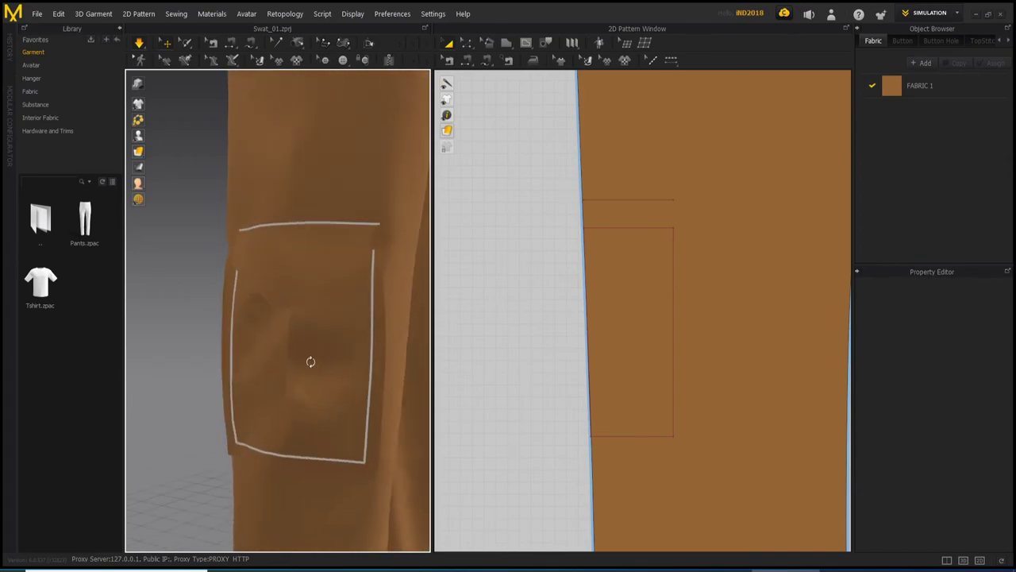
{"action": "scroll", "coordinate": [302, 418], "scroll_direction": "down", "scroll_amount": 2}
{"action": "scroll", "coordinate": [309, 411], "scroll_direction": "down", "scroll_amount": 2}
{"action": "scroll", "coordinate": [302, 397], "scroll_direction": "down", "scroll_amount": 2}
{"action": "scroll", "coordinate": [278, 361], "scroll_direction": "down", "scroll_amount": 2}
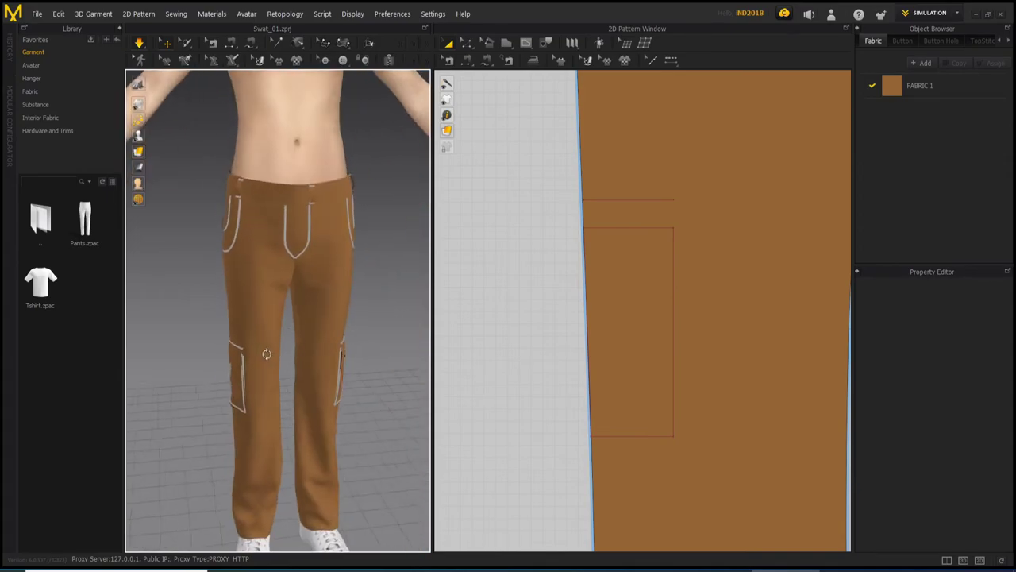
{"action": "scroll", "coordinate": [329, 363], "scroll_direction": "up", "scroll_amount": 1}
{"action": "left_click", "coordinate": [350, 417]}
{"action": "left_click", "coordinate": [347, 479]}
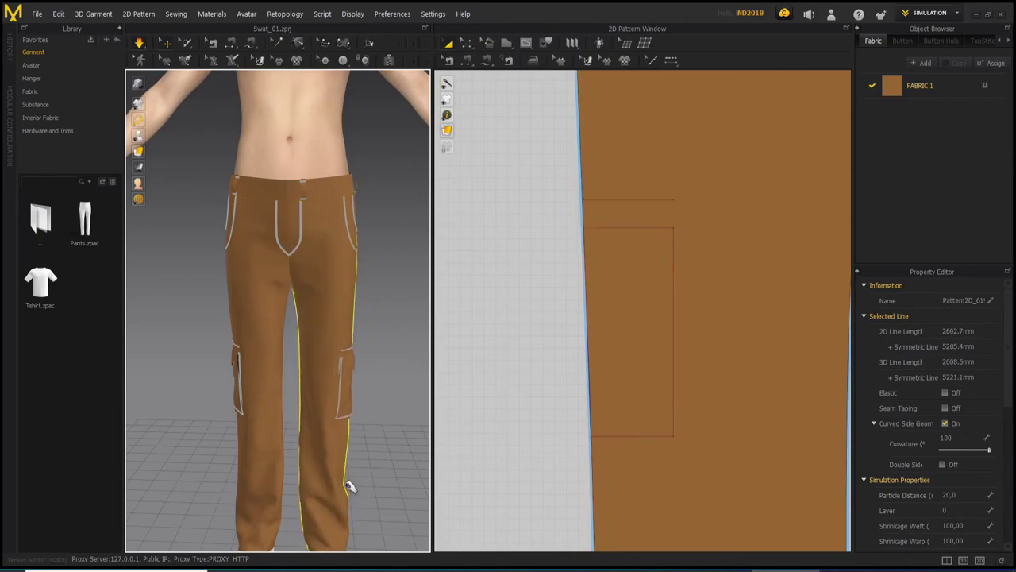
{"action": "scroll", "coordinate": [352, 413], "scroll_direction": "down", "scroll_amount": 2}
{"action": "scroll", "coordinate": [288, 334], "scroll_direction": "up", "scroll_amount": 1}
{"action": "left_click", "coordinate": [284, 318]}
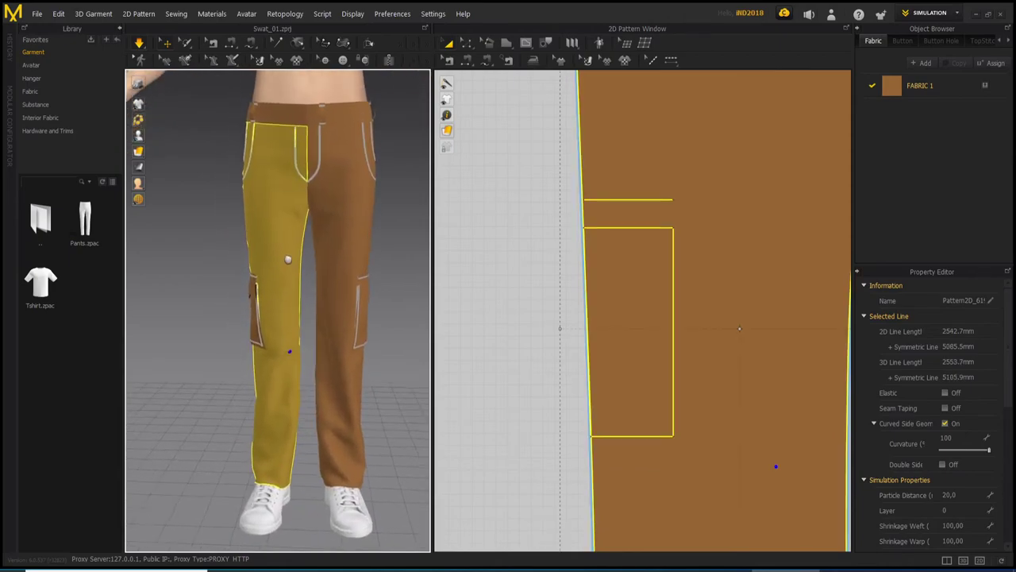
{"action": "mouse_move", "coordinate": [309, 268]}
{"action": "right_mouse_down"}
{"action": "mouse_move", "coordinate": [215, 269]}
{"action": "mouse_move", "coordinate": [208, 282]}
{"action": "mouse_move", "coordinate": [329, 268]}
{"action": "right_mouse_up"}
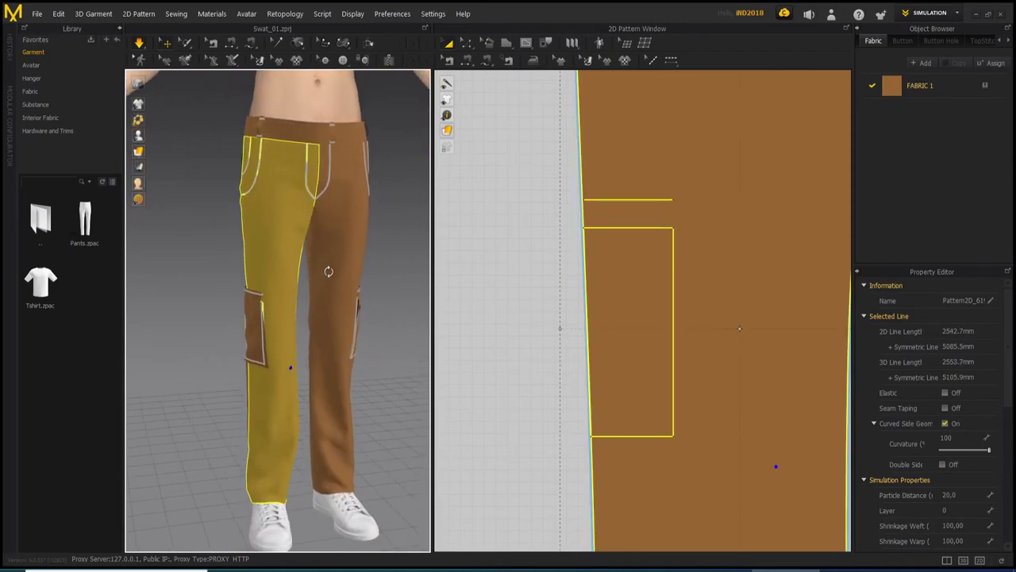
{"action": "scroll", "coordinate": [317, 267], "scroll_direction": "down", "scroll_amount": 2}
{"action": "left_click", "coordinate": [384, 300]}
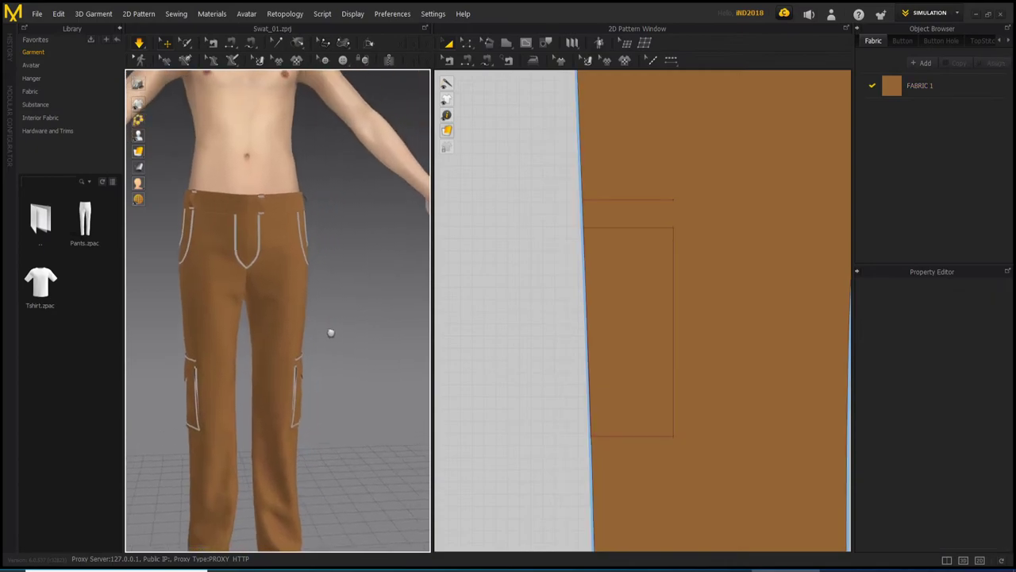
{"action": "mouse_move", "coordinate": [329, 333]}
{"action": "right_mouse_down"}
{"action": "mouse_move", "coordinate": [179, 336]}
{"action": "mouse_move", "coordinate": [256, 295]}
{"action": "mouse_move", "coordinate": [312, 303]}
{"action": "mouse_move", "coordinate": [263, 363]}
{"action": "mouse_move", "coordinate": [446, 365]}
{"action": "right_mouse_up"}
{"action": "left_click", "coordinate": [256, 337]}
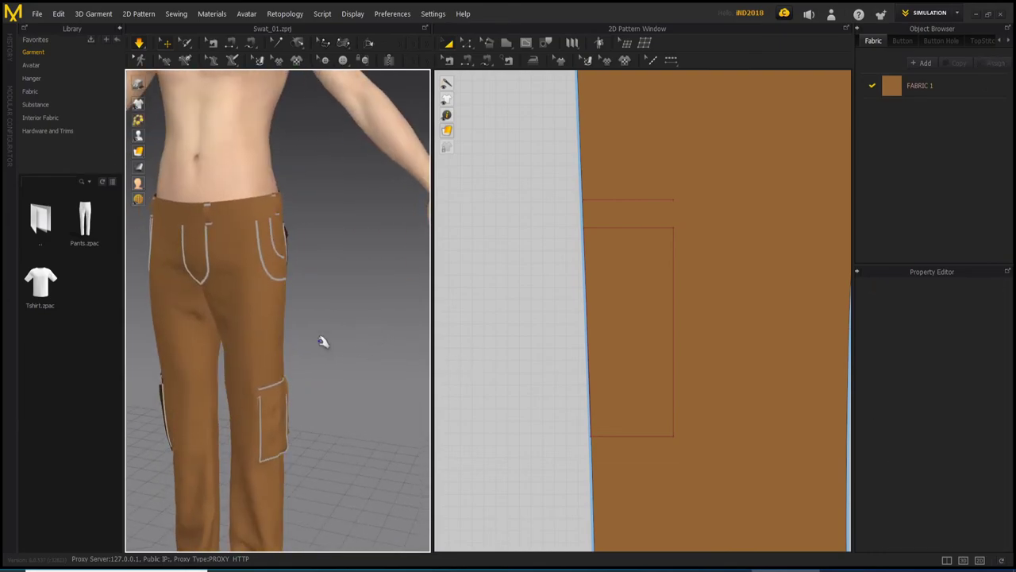
{"action": "right_click_drag", "start_coordinate": [320, 341], "coordinate": [340, 291]}
{"action": "left_click", "coordinate": [334, 302]}
{"action": "mouse_move", "coordinate": [294, 328]}
{"action": "right_mouse_down"}
{"action": "mouse_move", "coordinate": [345, 338]}
{"action": "mouse_move", "coordinate": [340, 356]}
{"action": "mouse_move", "coordinate": [325, 358]}
{"action": "mouse_move", "coordinate": [336, 415]}
{"action": "right_mouse_up"}
{"action": "left_click", "coordinate": [302, 326]}
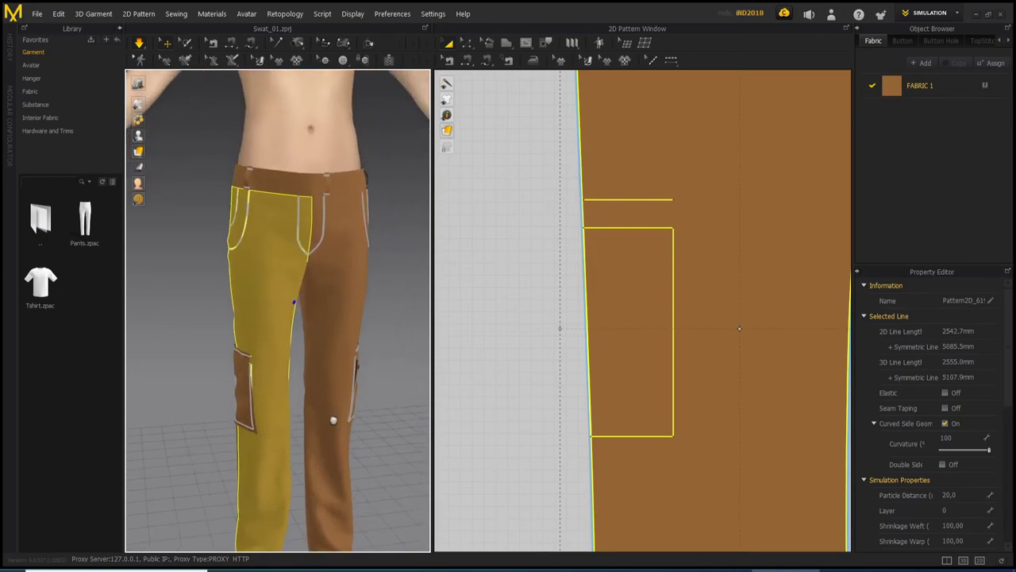
{"action": "left_click", "coordinate": [381, 318]}
{"action": "scroll", "coordinate": [365, 352], "scroll_direction": "up", "scroll_amount": 2}
{"action": "mouse_move", "coordinate": [365, 352]}
{"action": "right_mouse_down"}
{"action": "mouse_move", "coordinate": [390, 370]}
{"action": "mouse_move", "coordinate": [447, 374]}
{"action": "mouse_move", "coordinate": [249, 373]}
{"action": "mouse_move", "coordinate": [301, 367]}
{"action": "right_mouse_up"}
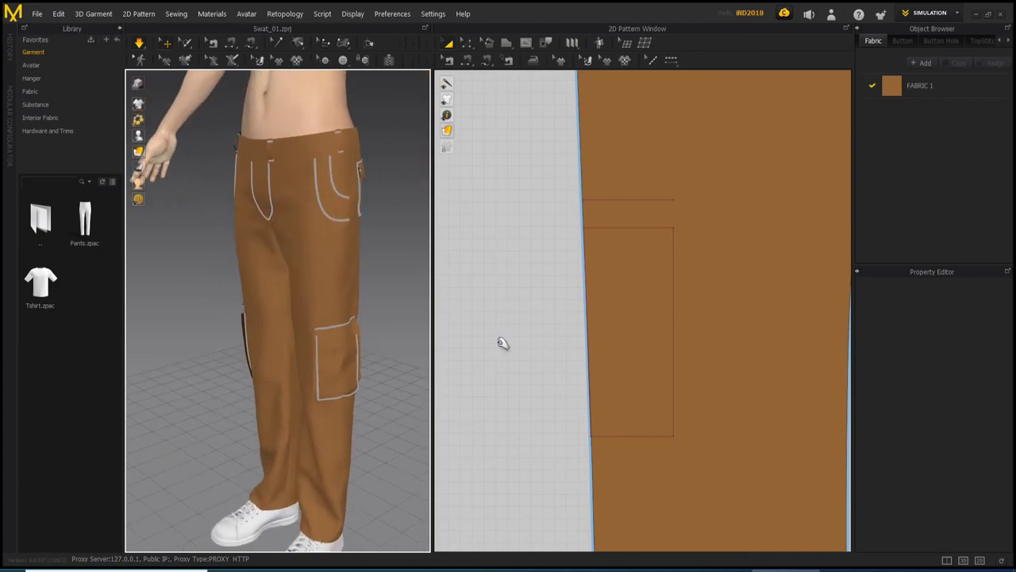